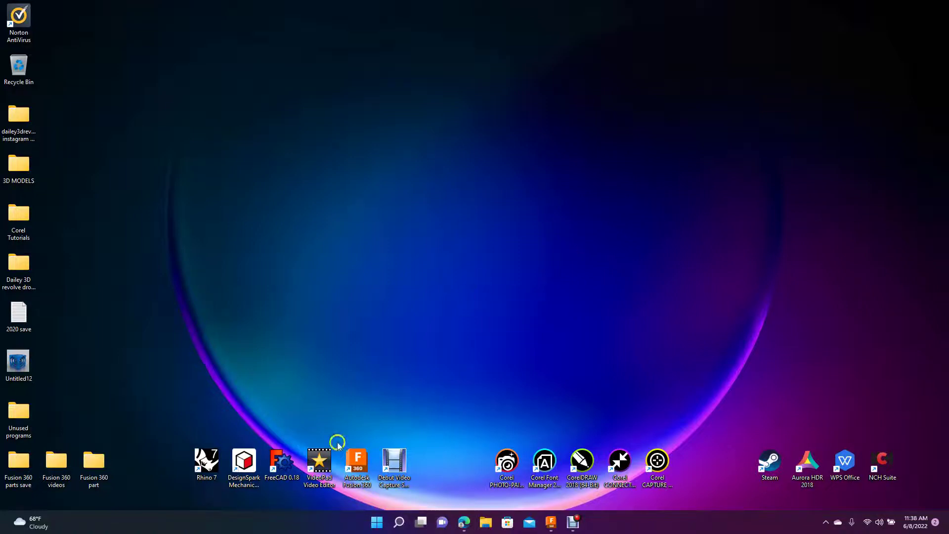
- Open DesignSpark Mechanical and start a new design, with its sketch grid shown in plan view
double_click(246, 458)
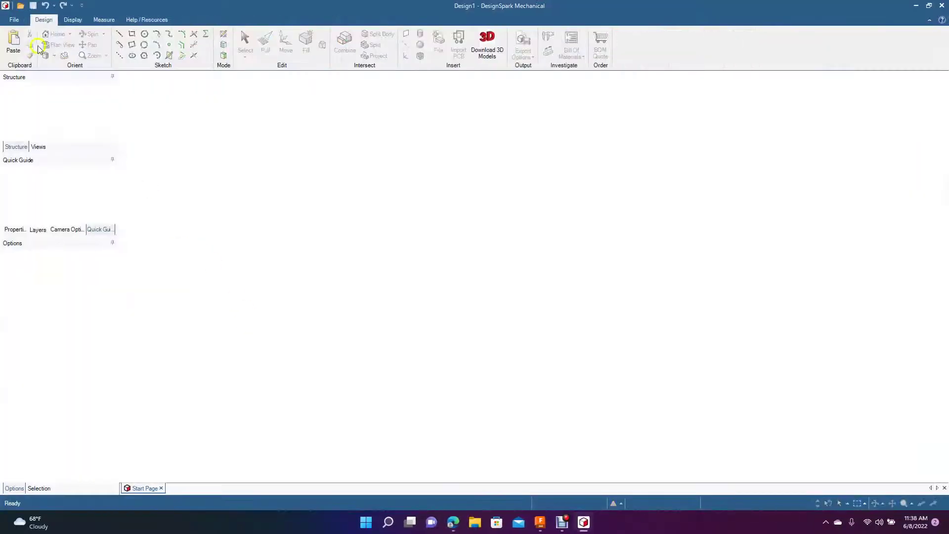
left_click(12, 18)
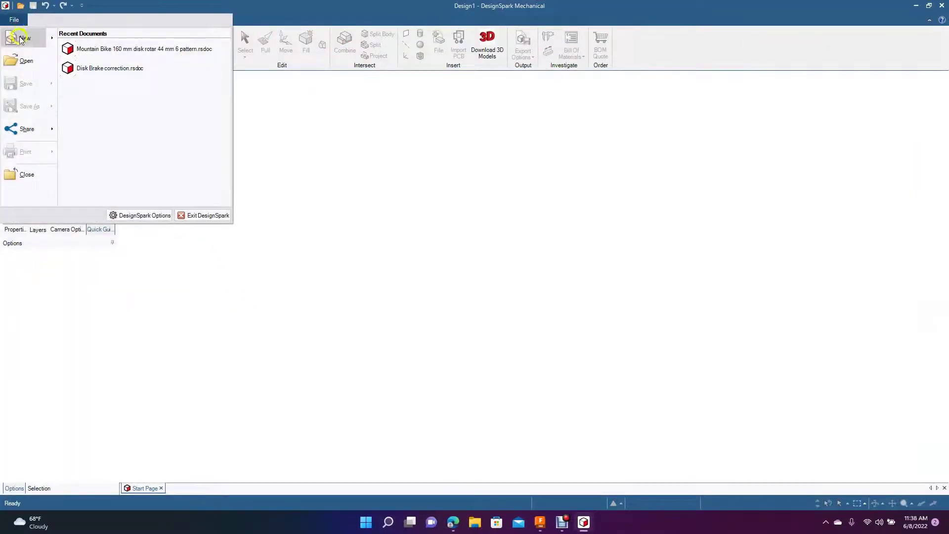
mouse_move(36, 44)
left_click(85, 49)
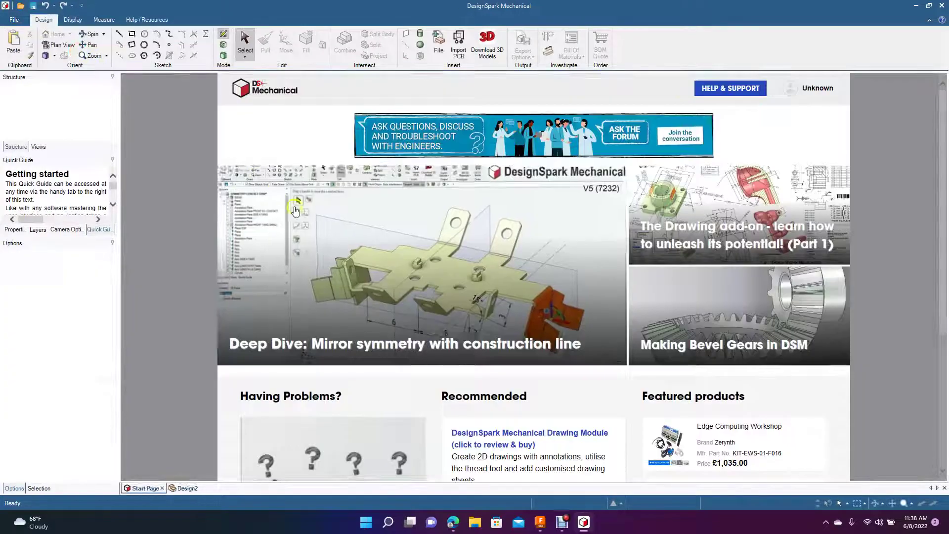
left_click(185, 488)
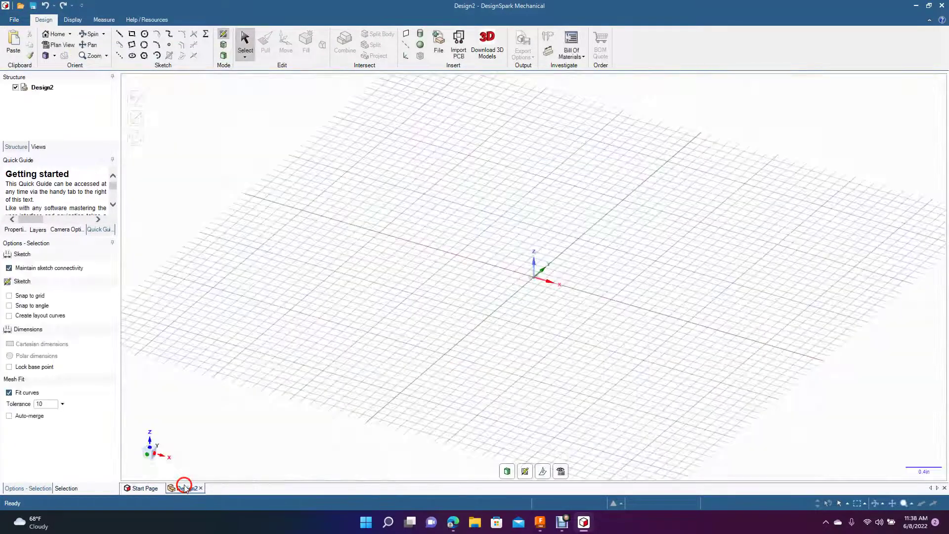
left_click(560, 471)
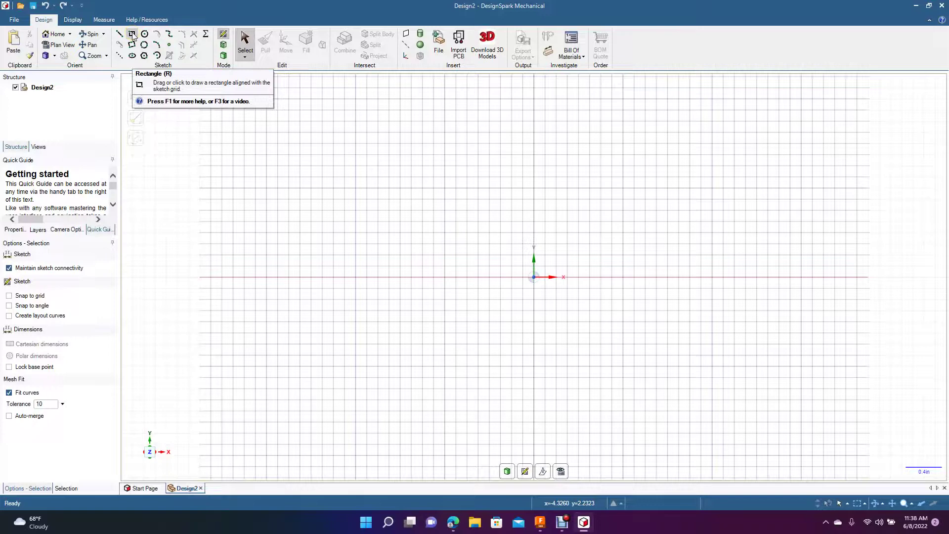
- Sketch a rectangle centred on the origin, 3.5 in wide and 2 in high
left_click(133, 35)
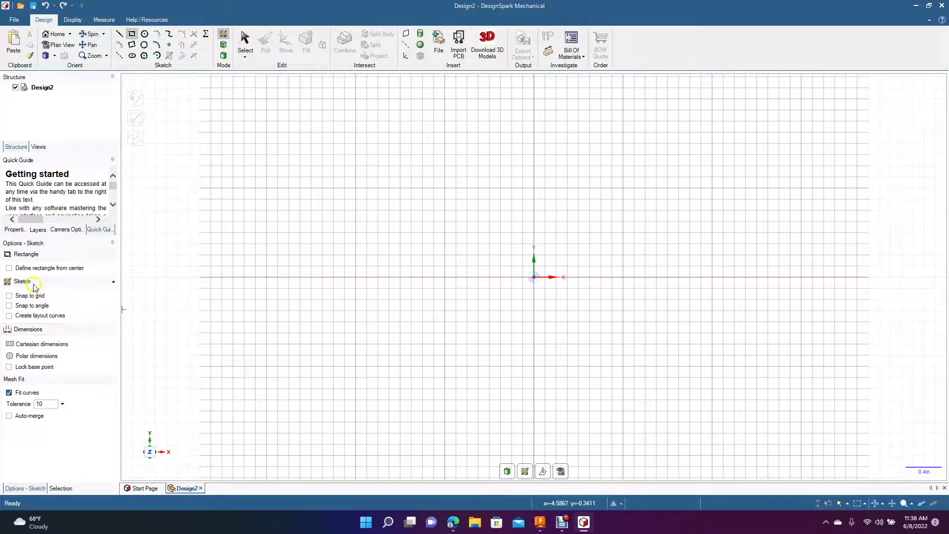
left_click(29, 271)
left_click(534, 278)
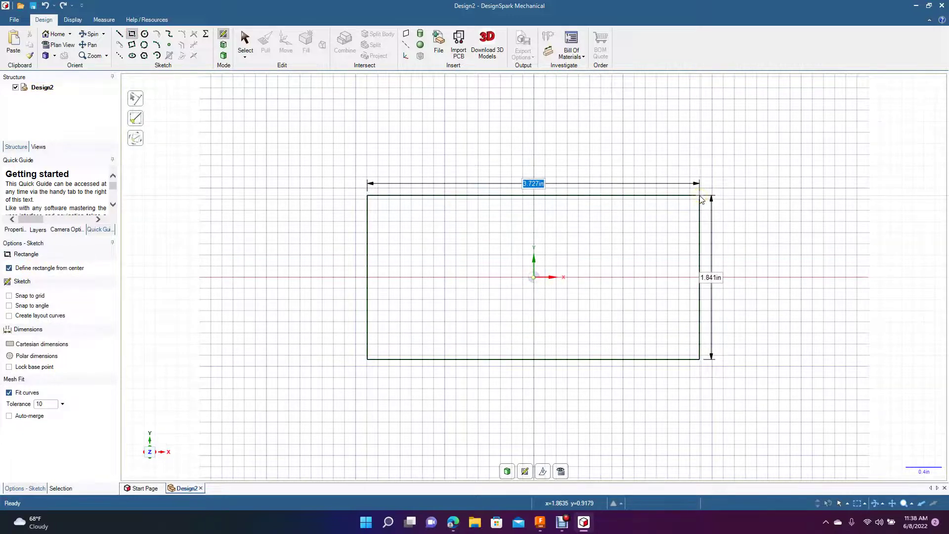
type("3")
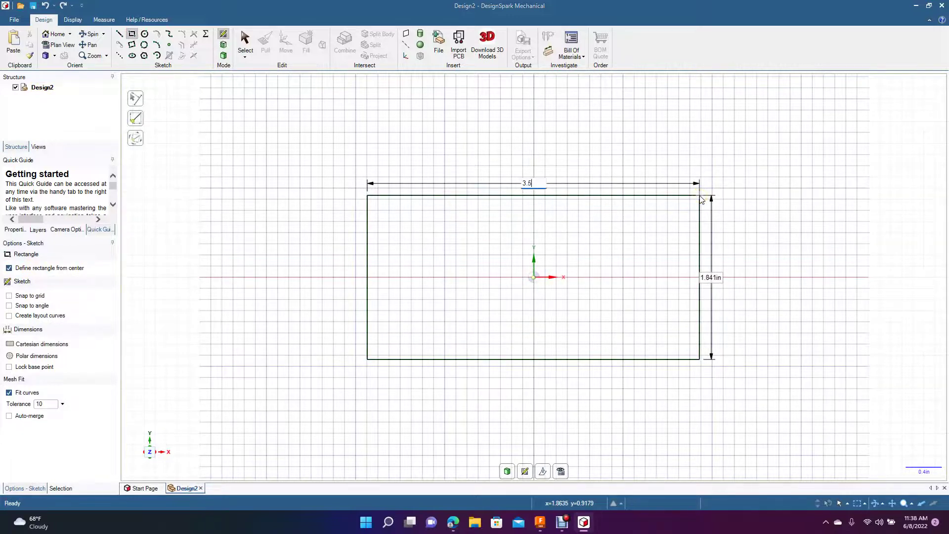
type(".5")
key("Tab")
type("2")
key("Return")
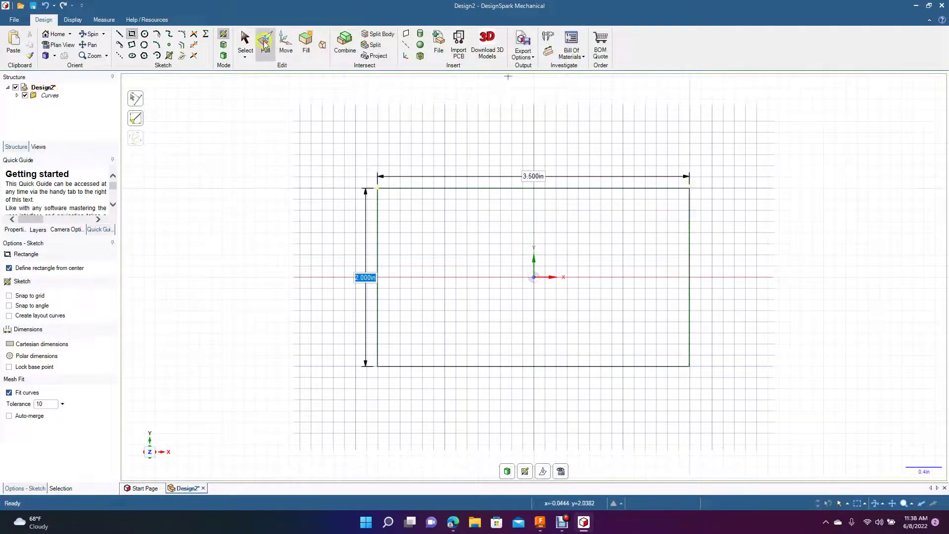
left_click(246, 42)
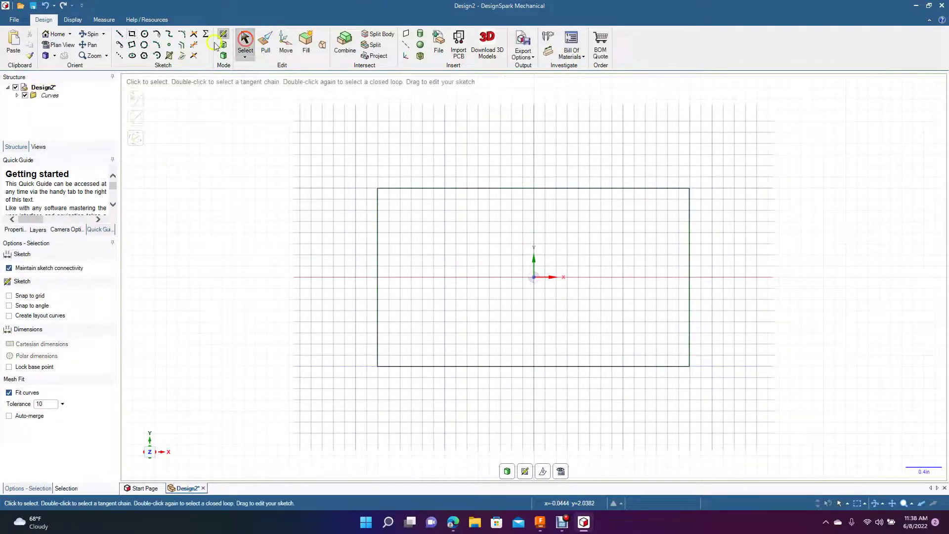
- Round all four corners of the rectangle with a 0.25 in radius
left_click(182, 34)
left_click(378, 202)
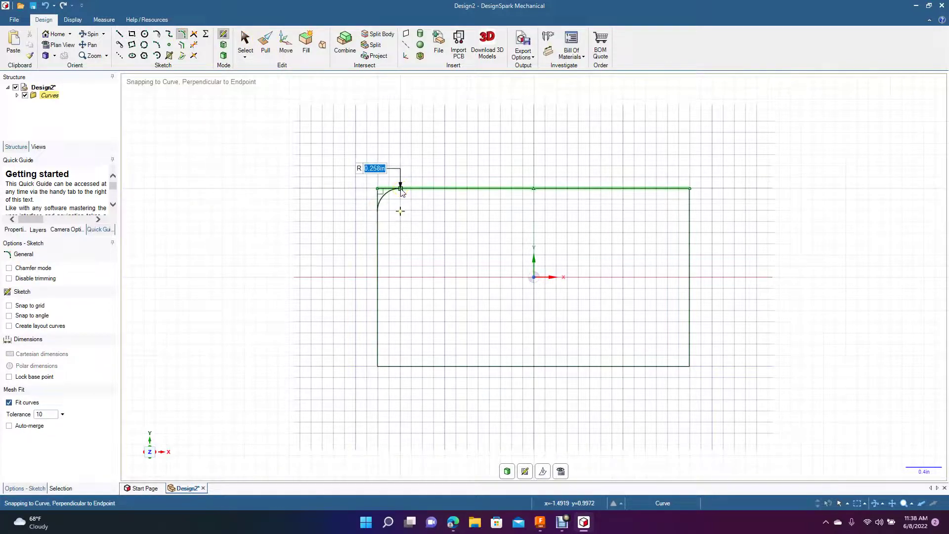
key("BackSpace")
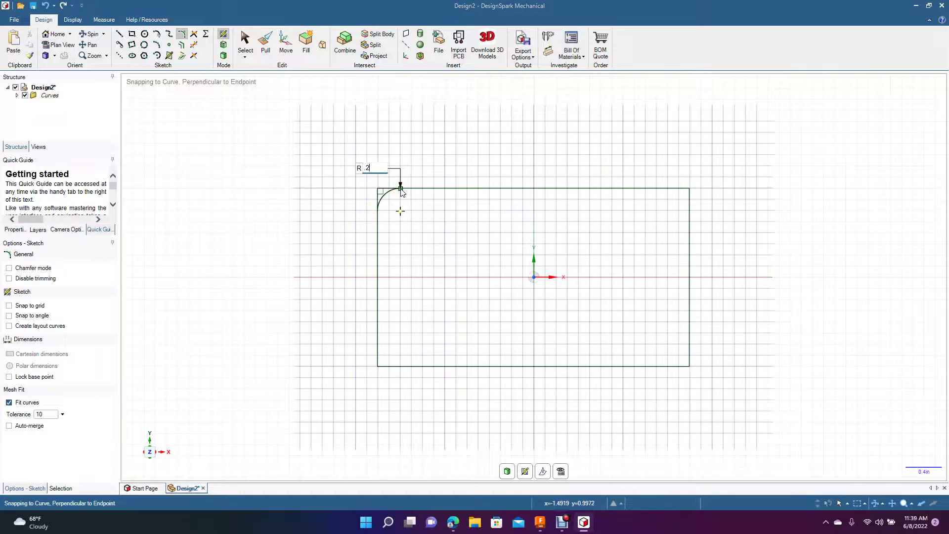
key("Return")
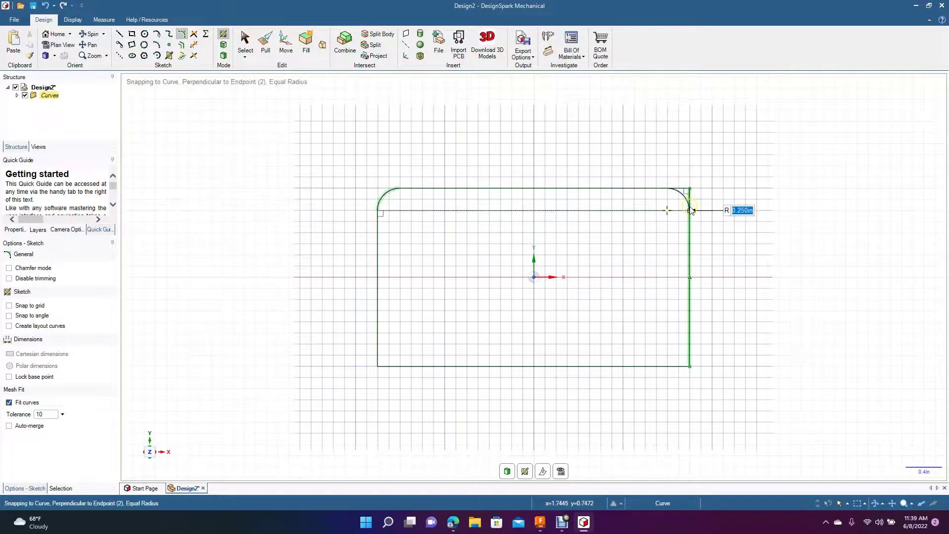
left_click(690, 210)
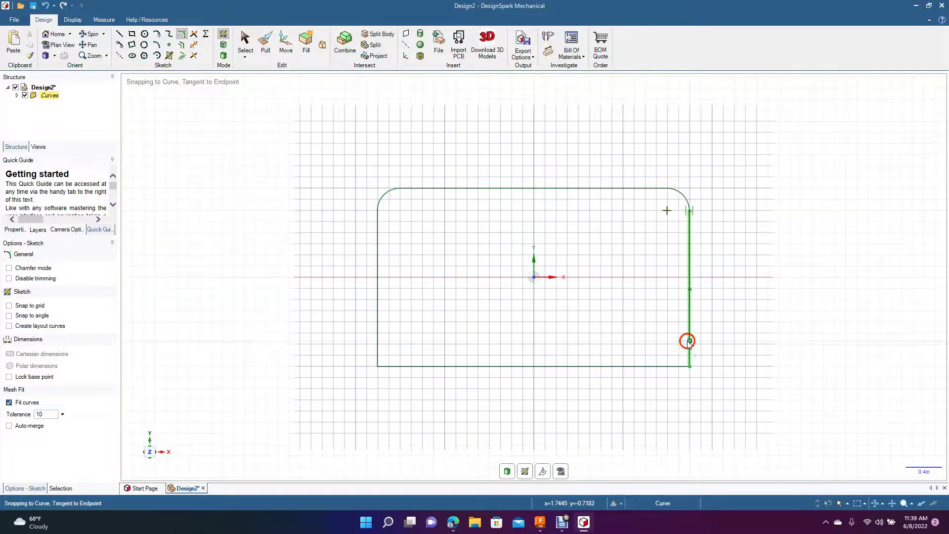
left_click(667, 369)
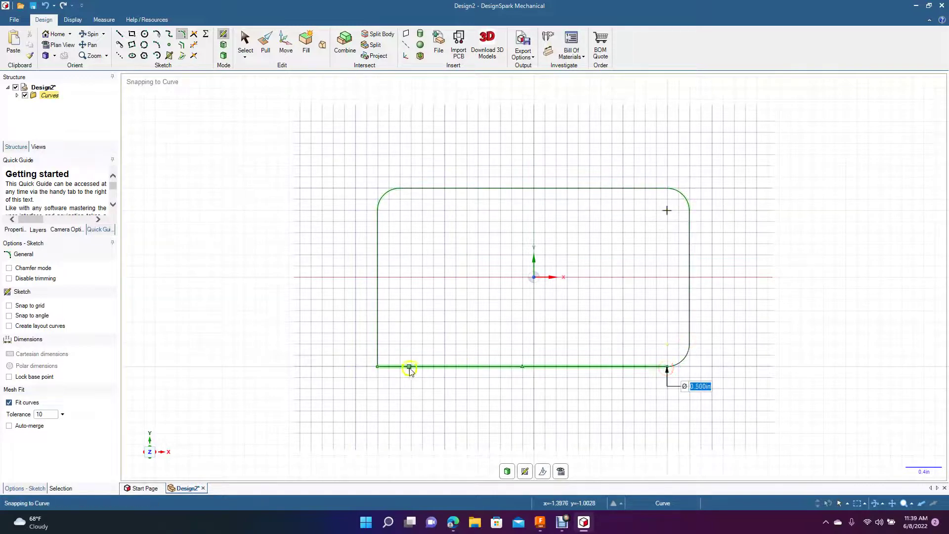
left_click(389, 354)
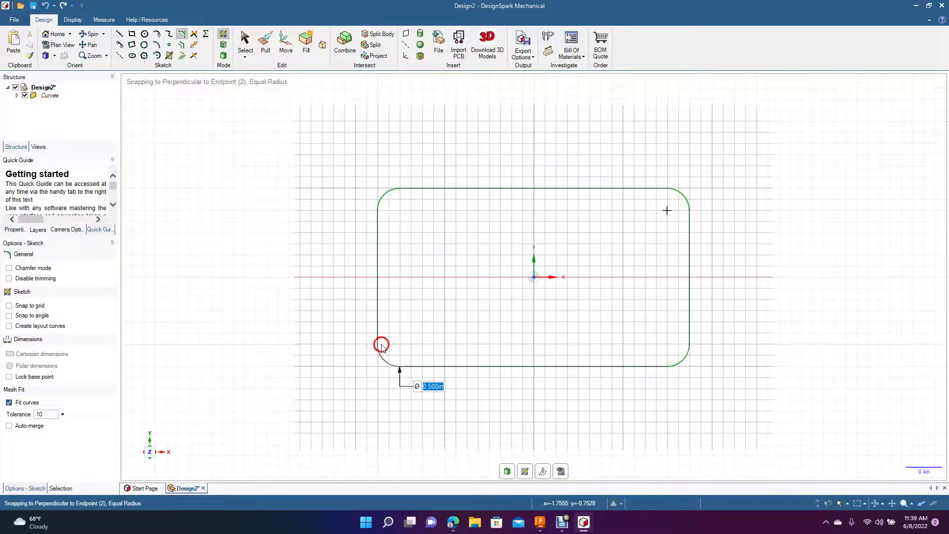
left_click(246, 58)
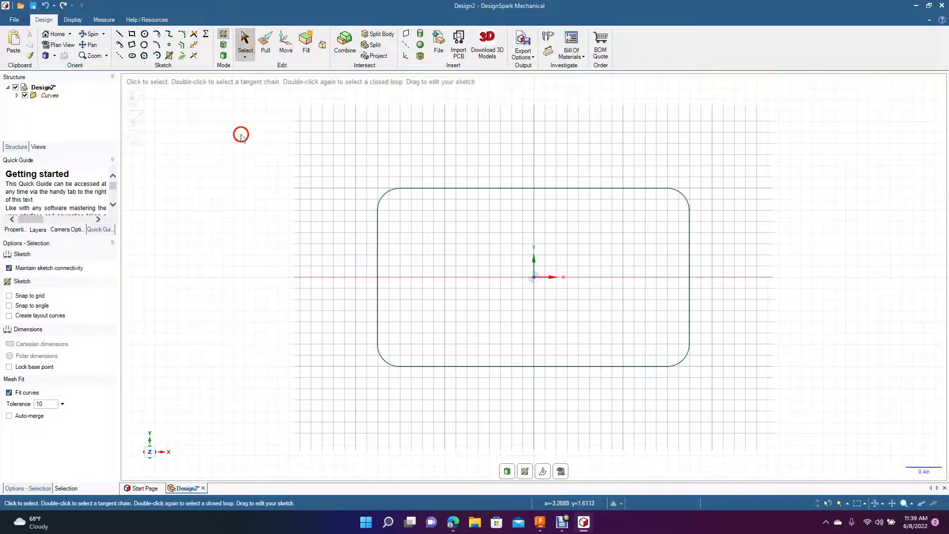
- Draw a circle concentric with the upper-left rounded corner and set its diameter to 0.25 in
left_click(144, 34)
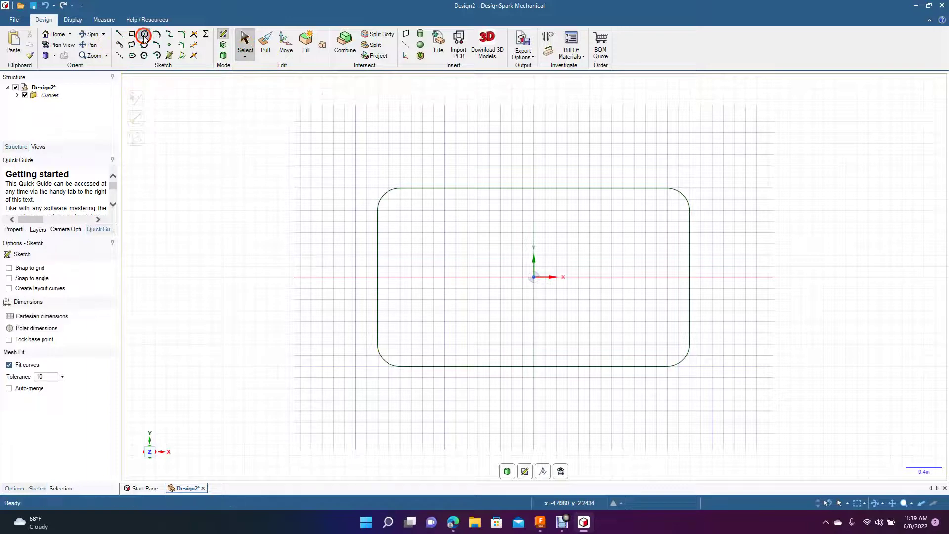
left_click(400, 207)
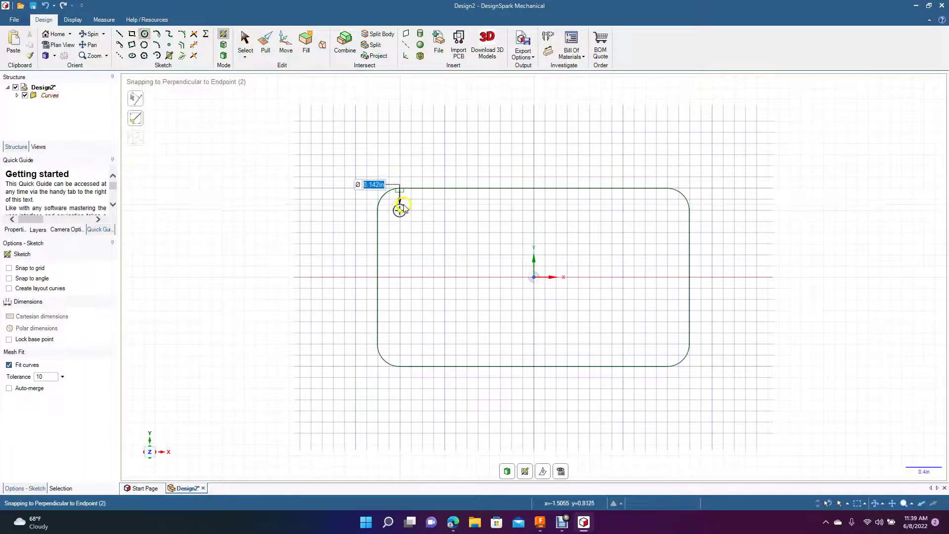
key("BackSpace")
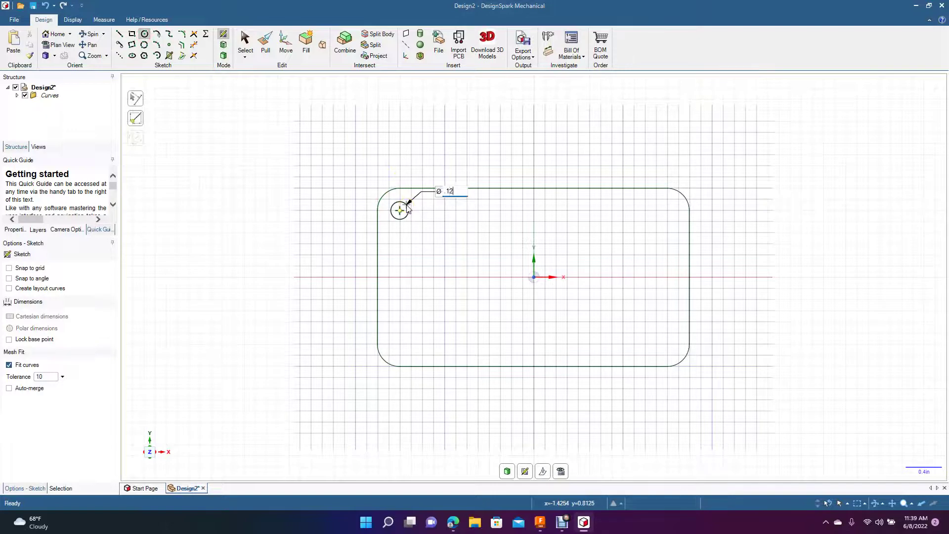
type(".12")
key("Return")
left_click(452, 222)
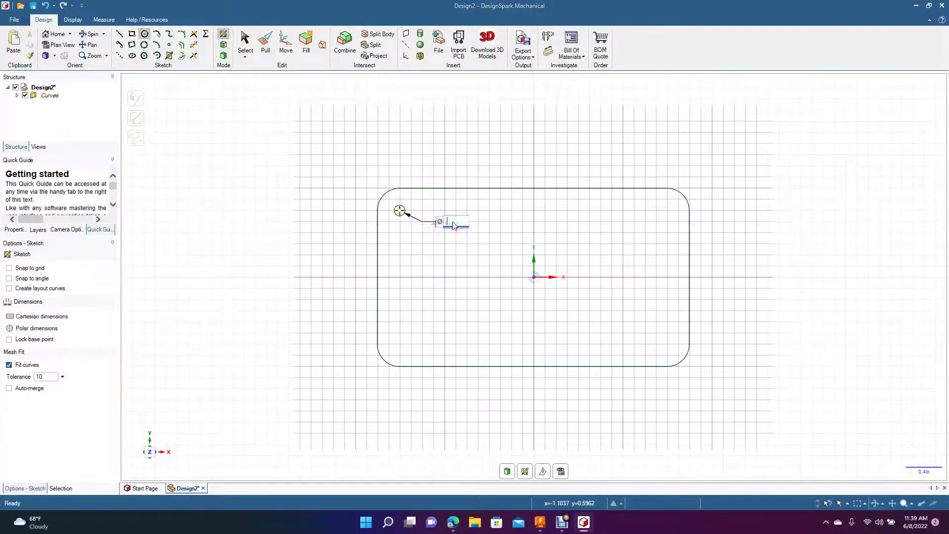
type(".25")
key("Return")
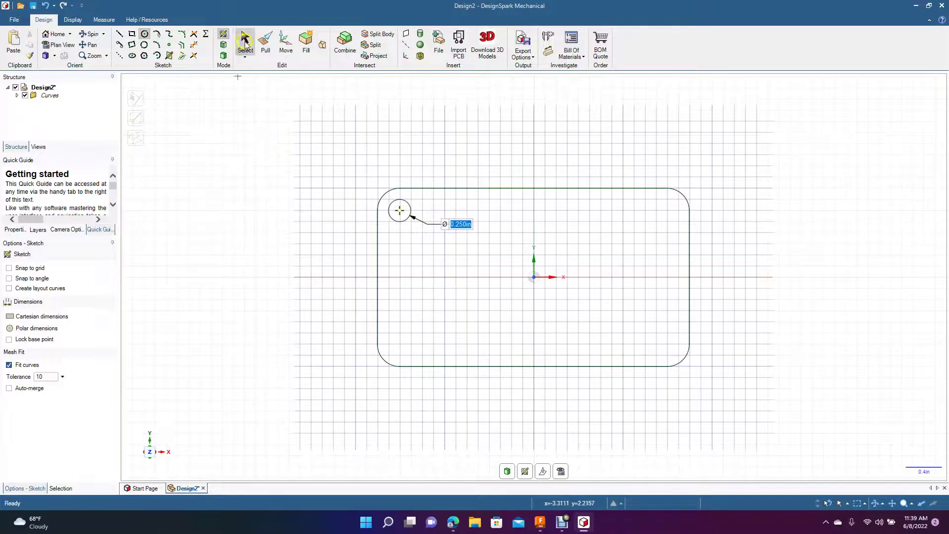
left_click(246, 43)
- Draw matching 0.25 in diameter circles at the arc centres of the other three rounded corners
left_click(144, 34)
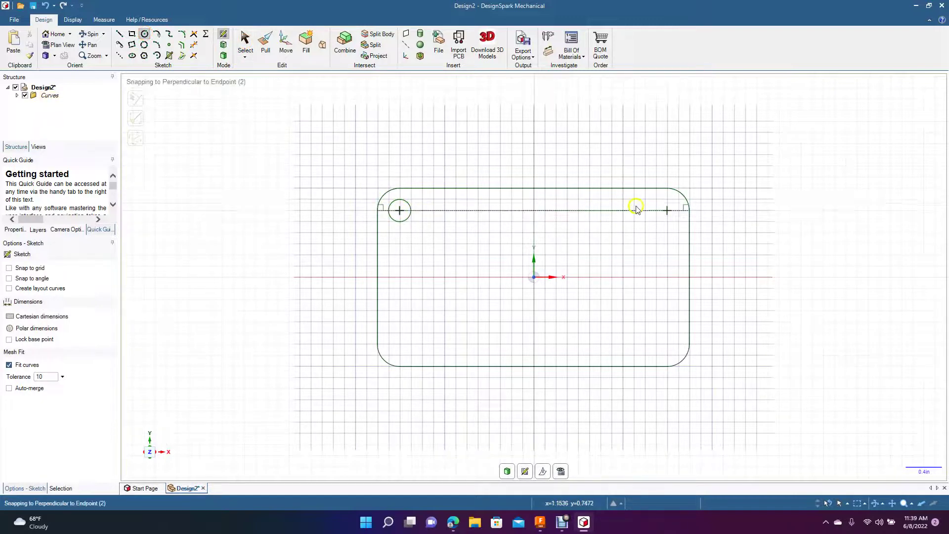
left_click(667, 211)
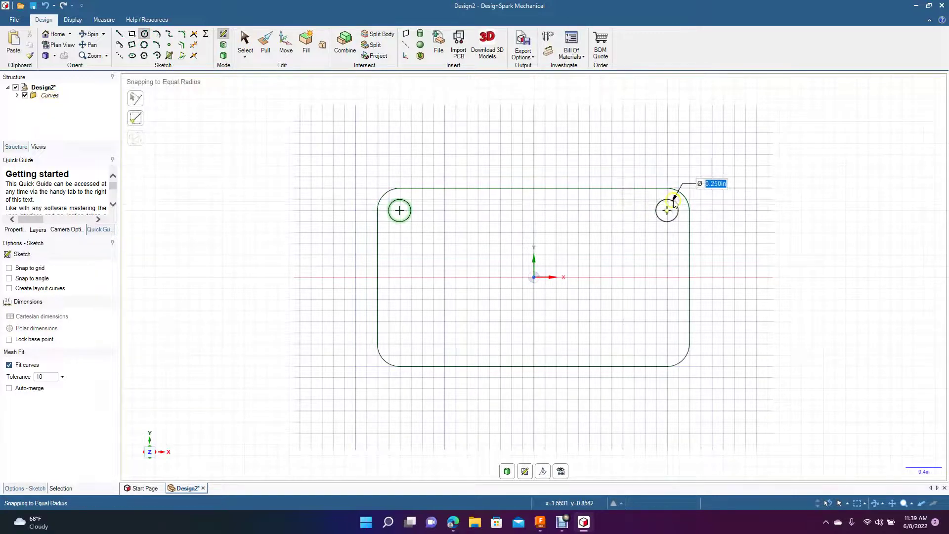
left_click(675, 202)
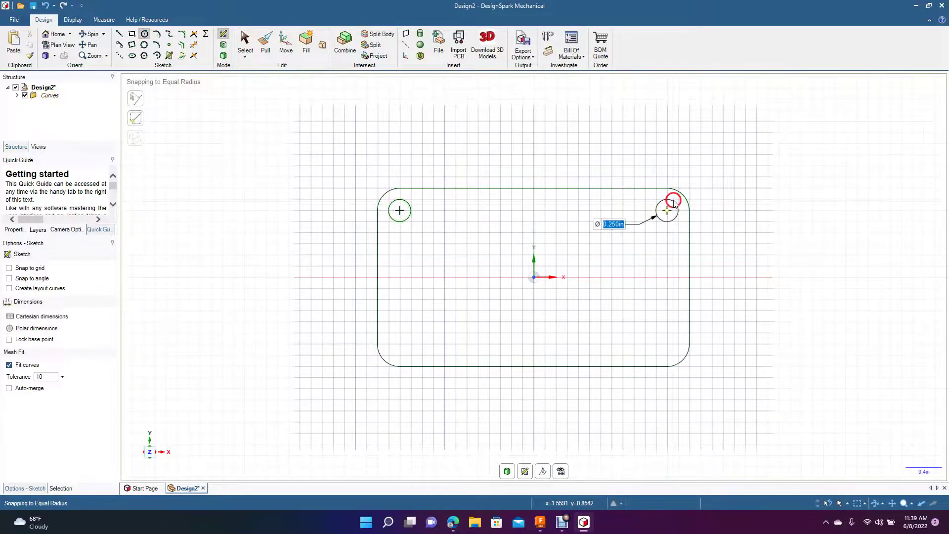
left_click(667, 345)
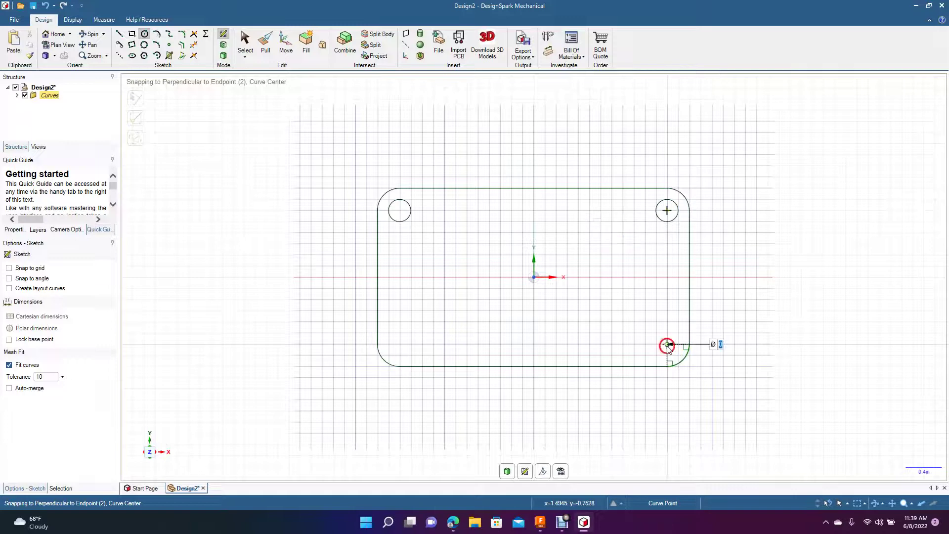
left_click(676, 337)
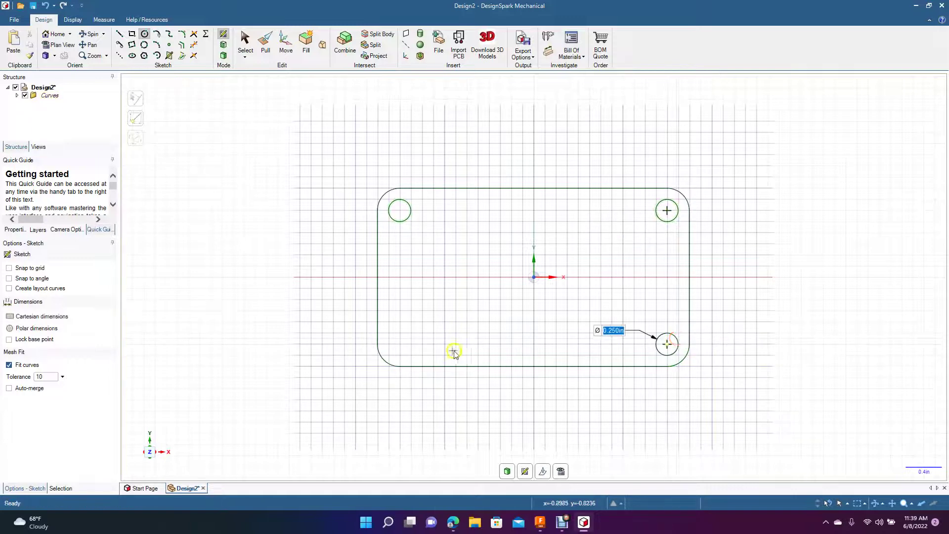
left_click(400, 344)
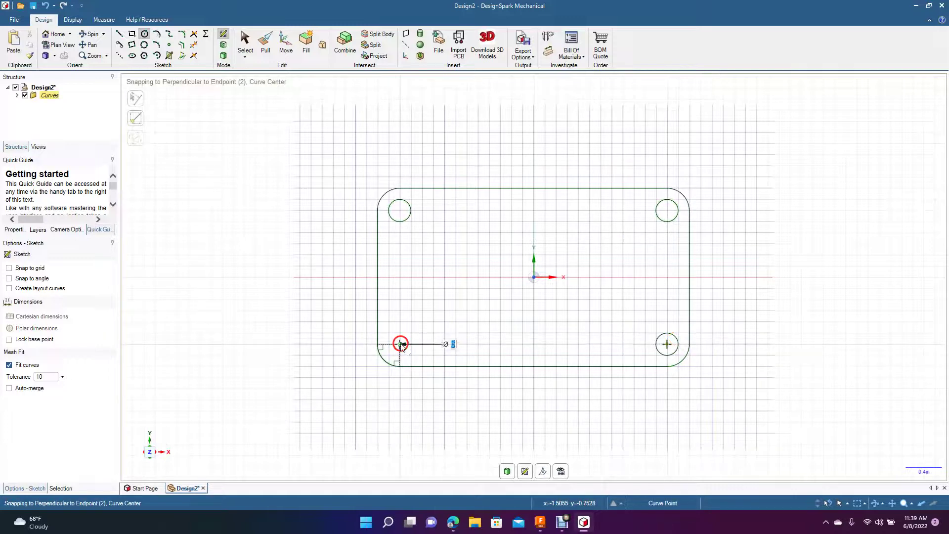
left_click(410, 340)
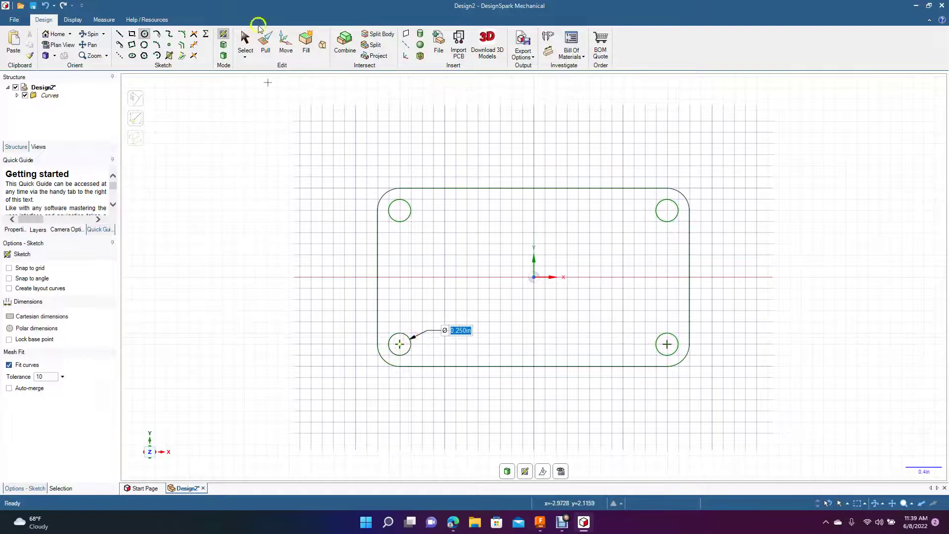
left_click(242, 39)
left_click(242, 157)
left_click(545, 297)
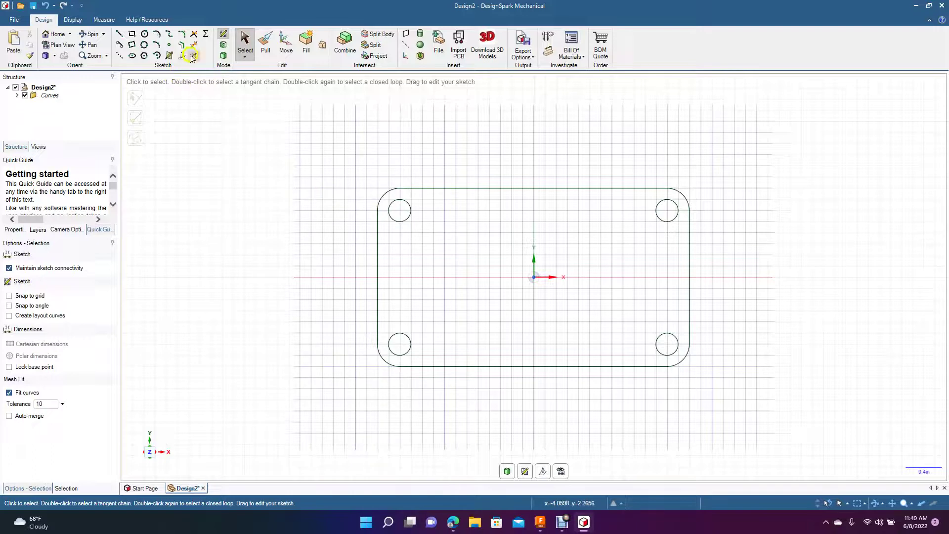
- Pull the plate face surrounding the four corner circles into a solid 0.25 in thick
left_click(265, 42)
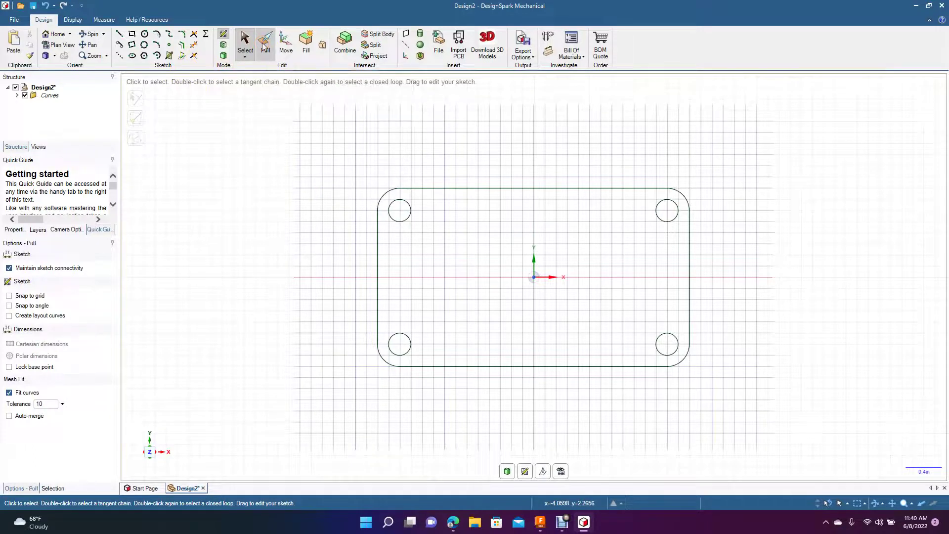
left_click(90, 34)
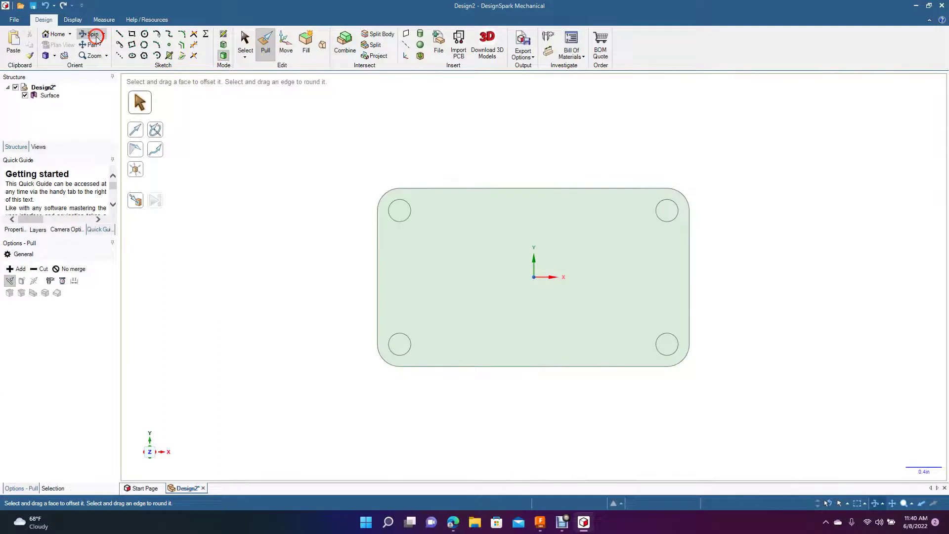
left_click_drag(243, 270, 220, 229)
left_click(265, 37)
left_click_drag(461, 232, 459, 224)
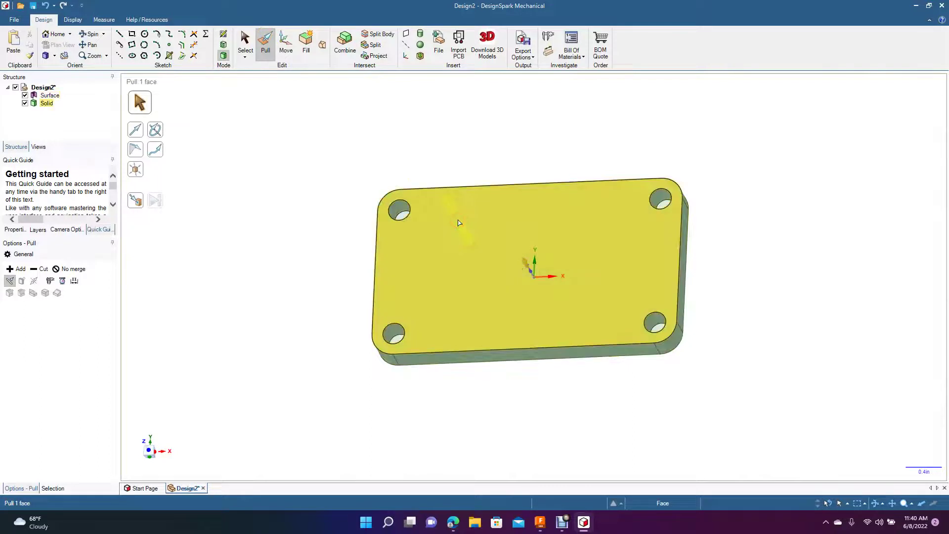
key("ctrl+z")
left_click(471, 245)
type(".25")
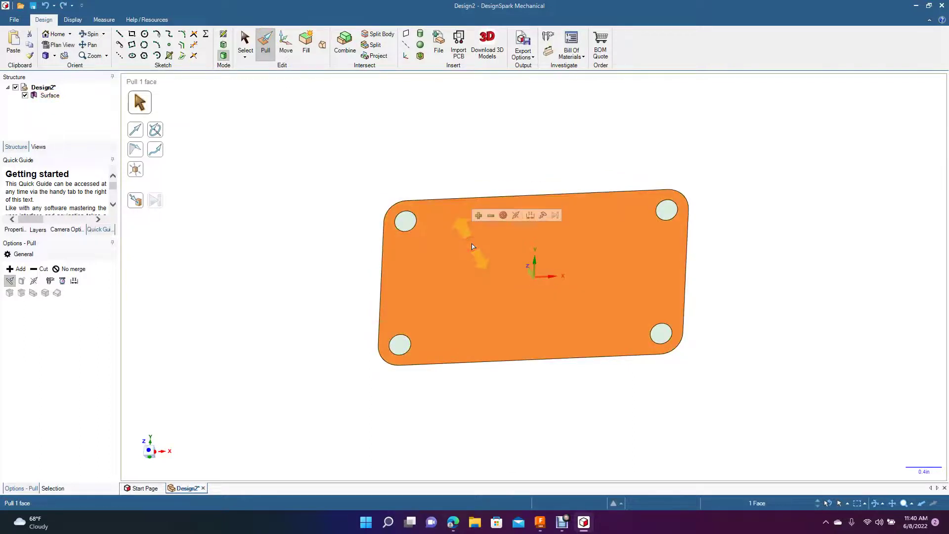
key("Return")
left_click(250, 44)
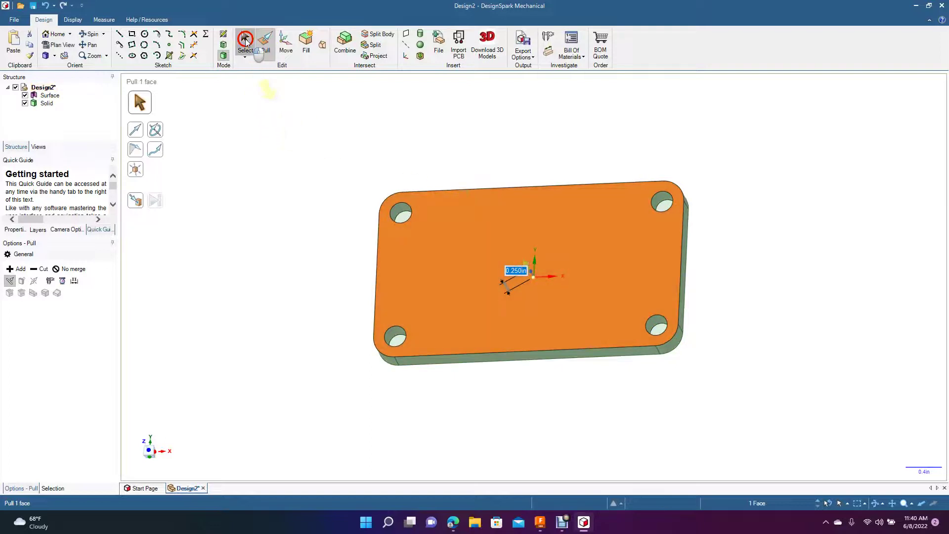
- Create a reference plane on the plate's large face around the four holes
left_click(261, 157)
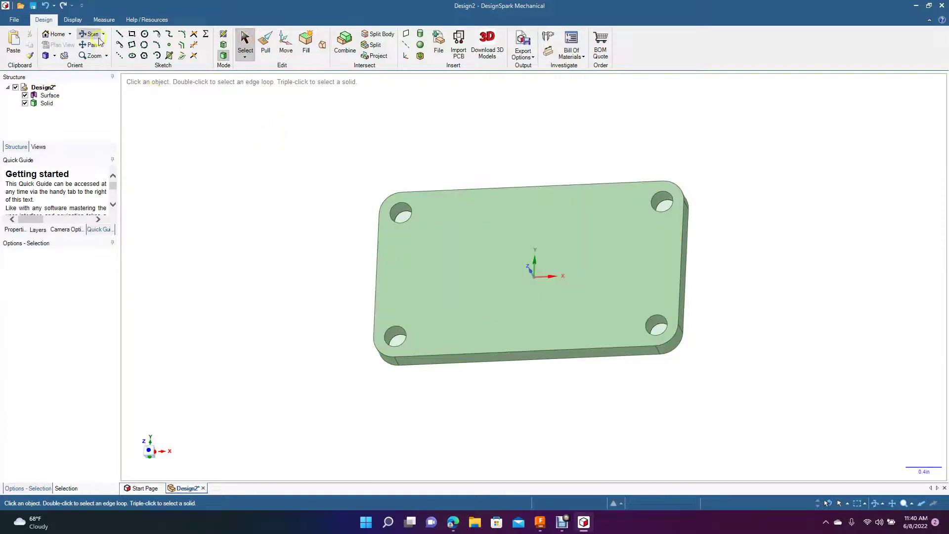
left_click(519, 267)
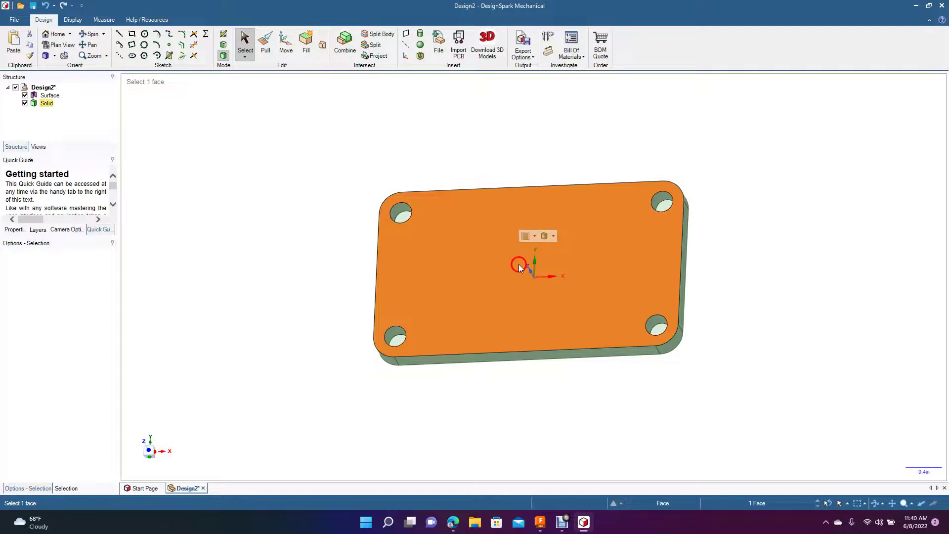
left_click(407, 36)
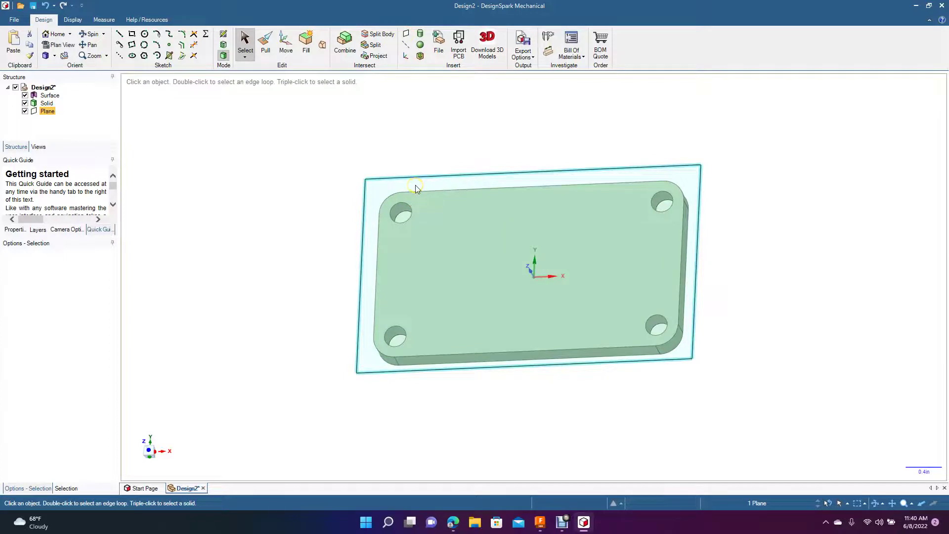
- Anchor the plane's Move handle on the plate's short end edge and tilt the plane about it to about 337°
left_click(93, 33)
left_click_drag(209, 271, 224, 194)
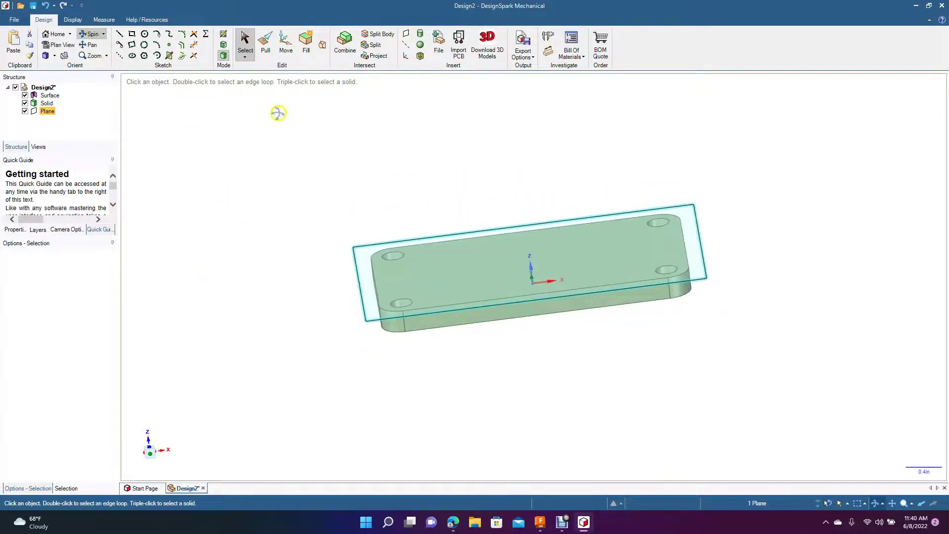
left_click(286, 47)
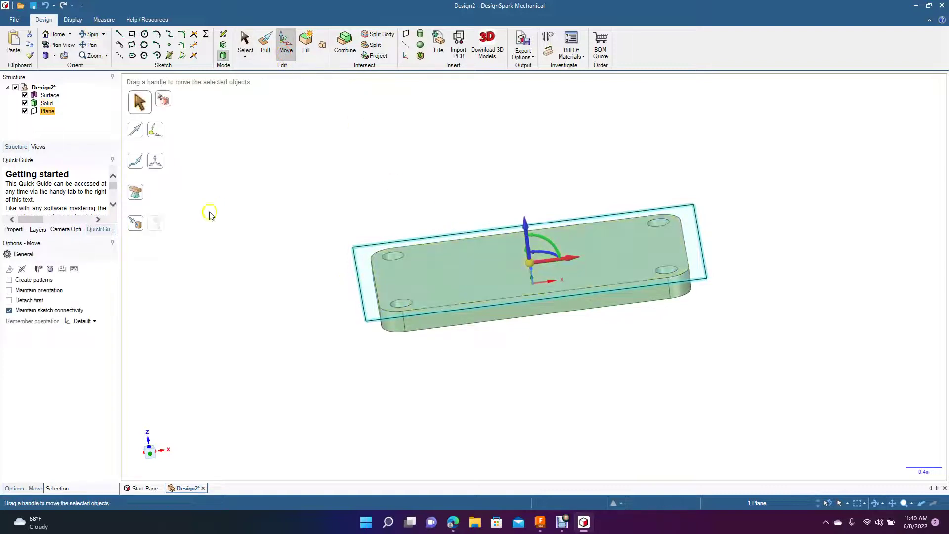
left_click(158, 134)
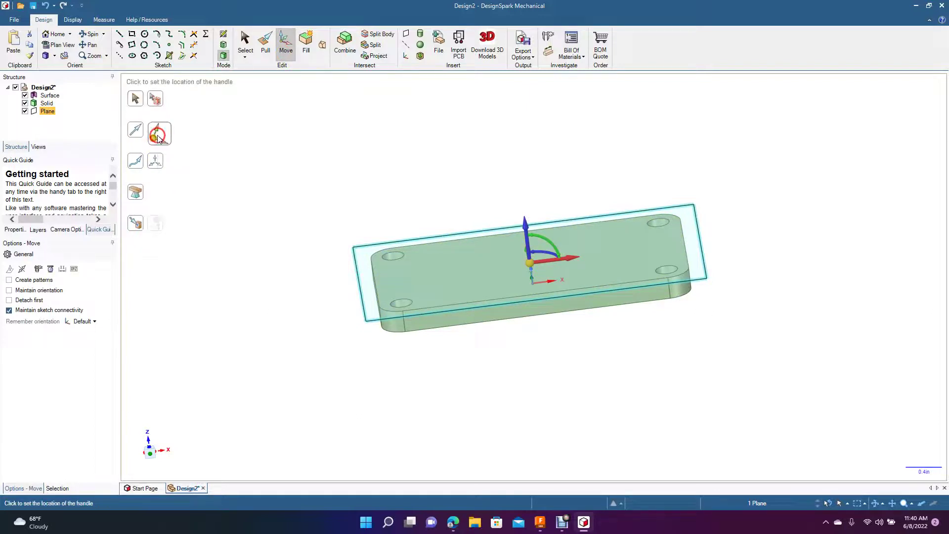
left_click(376, 286)
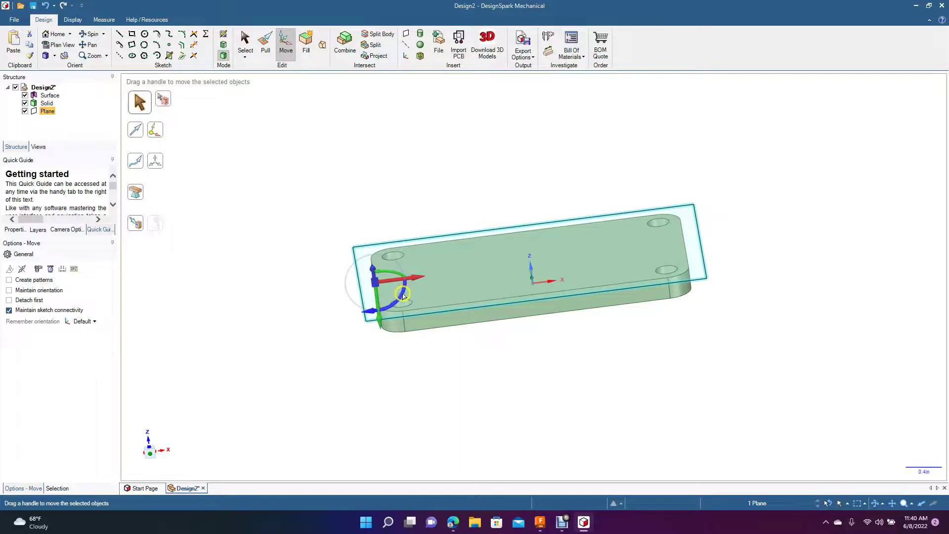
left_click_drag(403, 295, 401, 285)
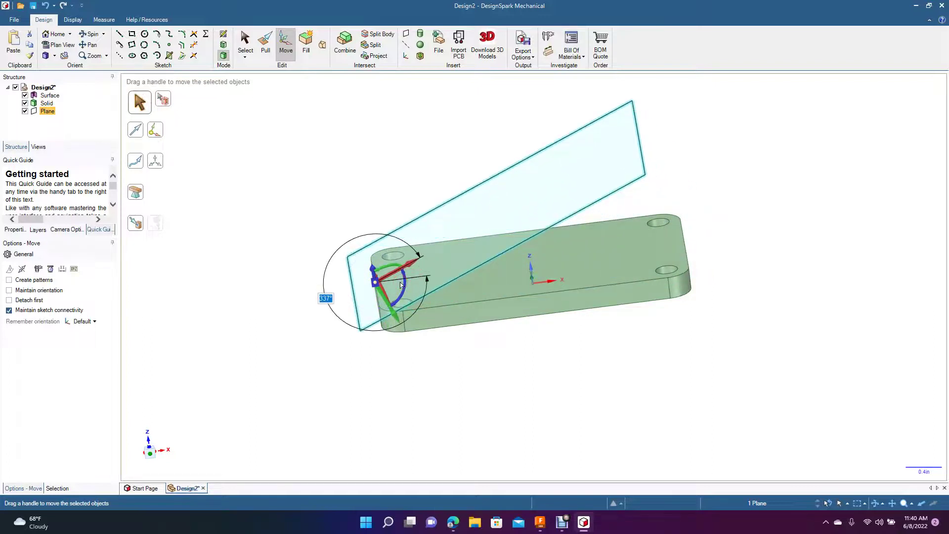
- Try a 30° rotation angle for the plane and undo it
type("30")
key("Return")
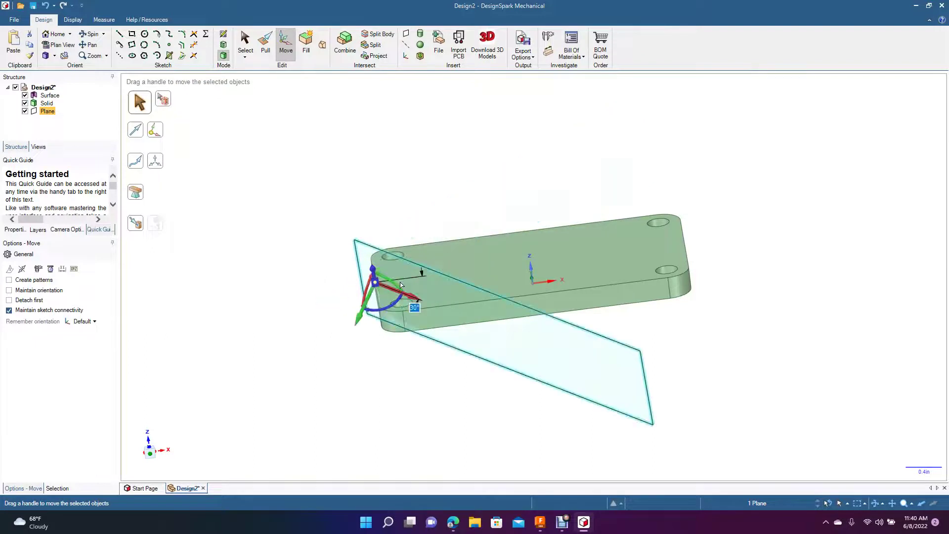
key("ctrl")
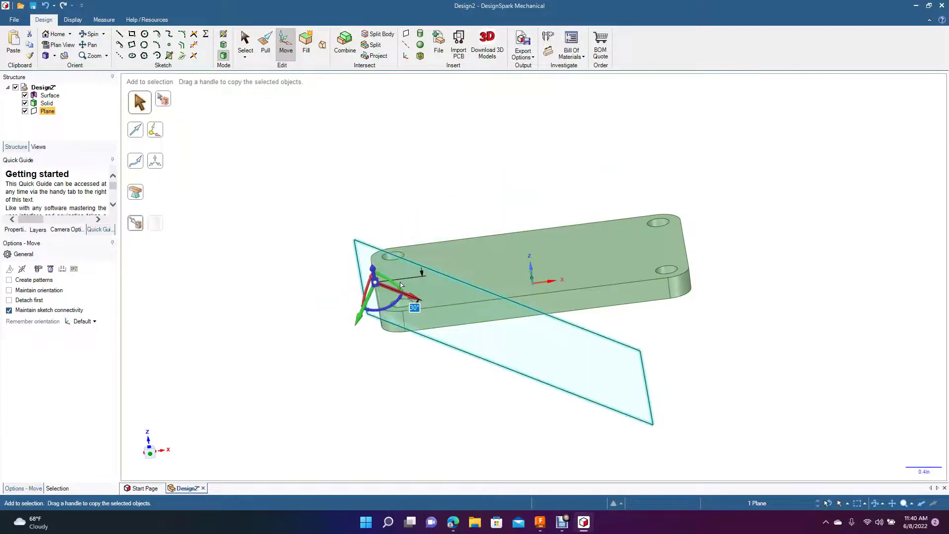
key("ctrl+z")
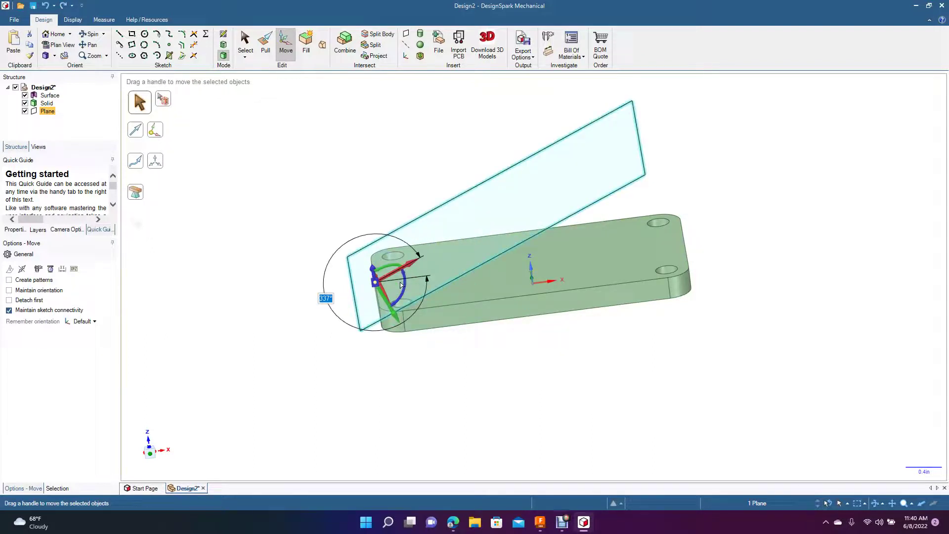
- Set the plane's rotation about the plate's short edge to 330° and clear the selection
left_click(339, 301)
left_click(326, 300)
left_click(326, 300)
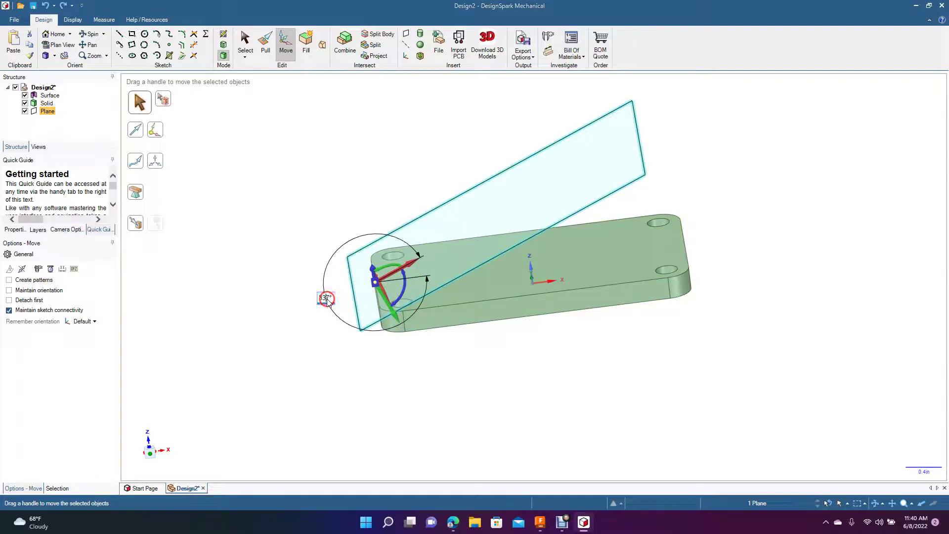
type("330")
key("Return")
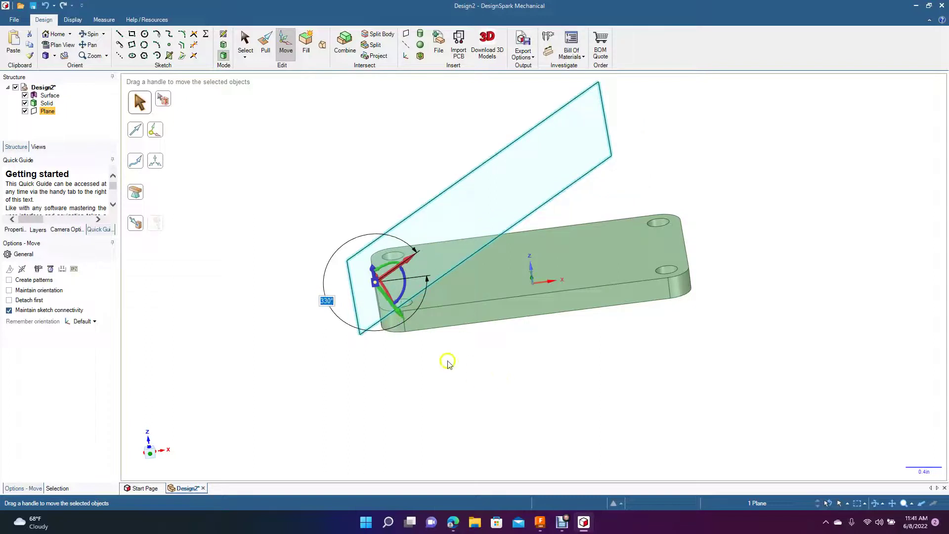
left_click(246, 48)
left_click(257, 159)
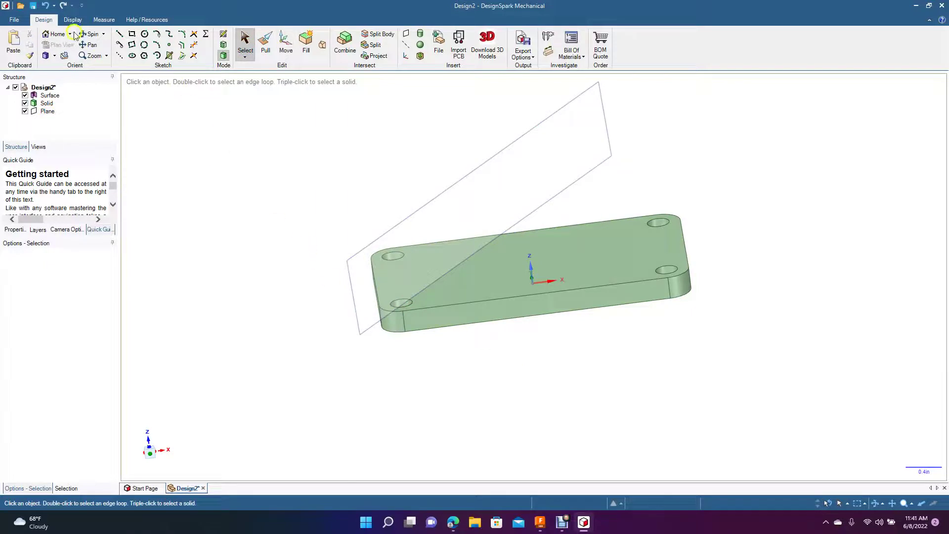
- Sketch a 1 in diameter circle on the tilted plane, viewed square-on and centred at the sketch grid's centre
left_click(91, 33)
left_click_drag(240, 250, 397, 409)
left_click(246, 42)
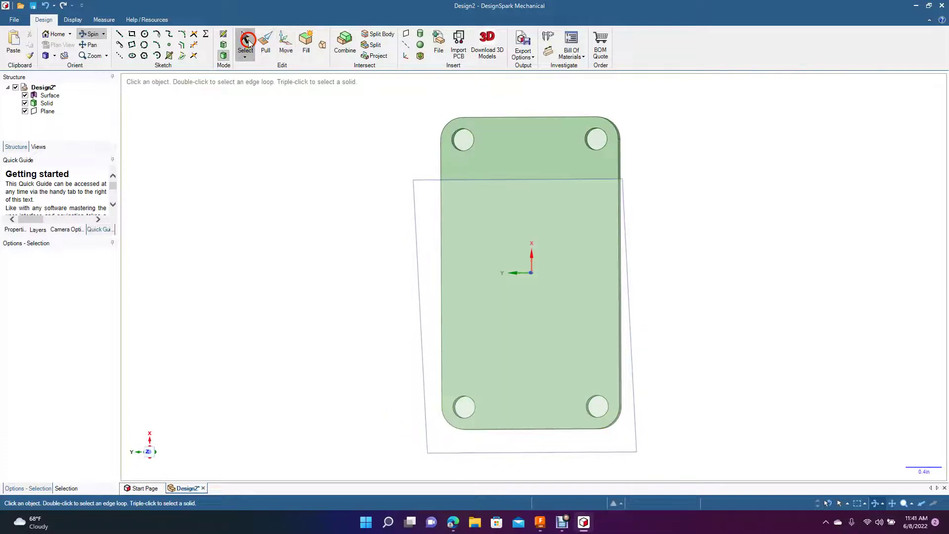
left_click(498, 146)
left_click(60, 45)
left_click(427, 279)
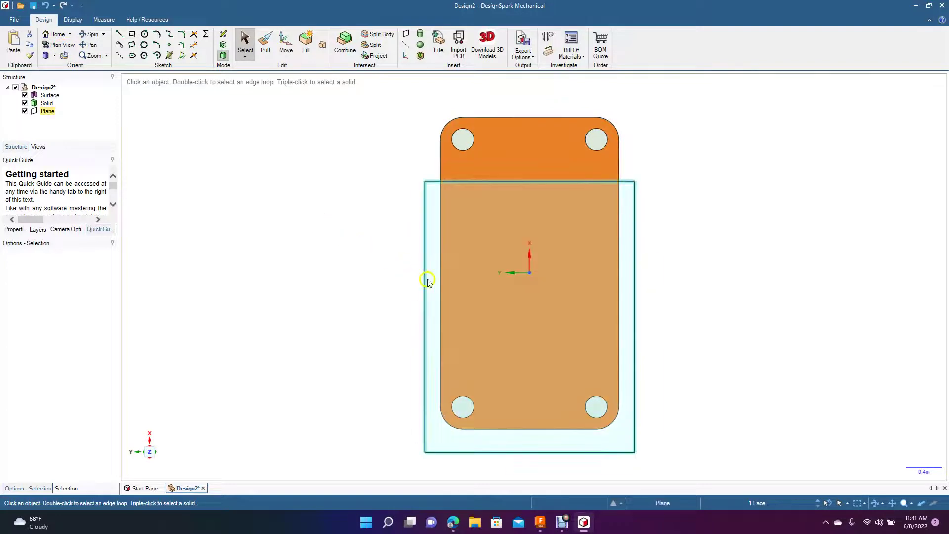
left_click(66, 46)
left_click(597, 305)
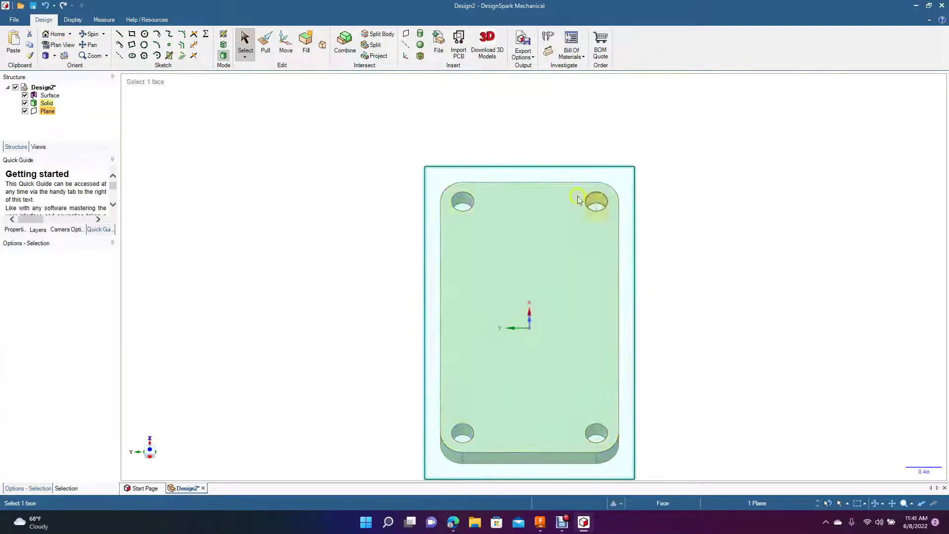
left_click(144, 35)
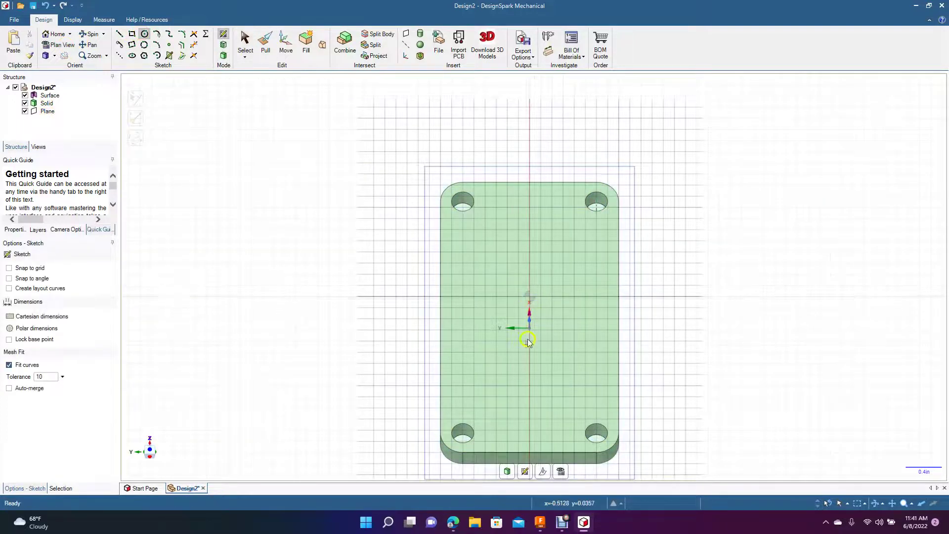
left_click(530, 298)
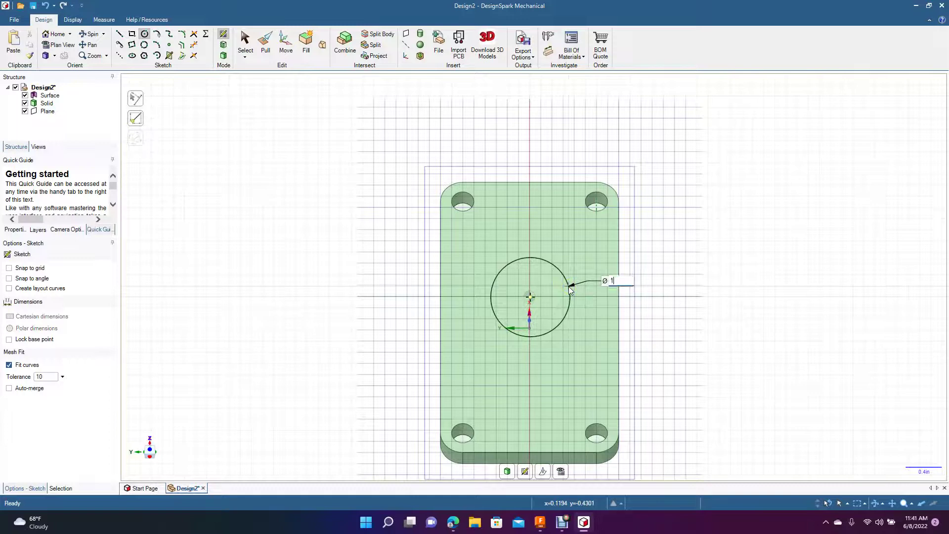
type("1")
key("Return")
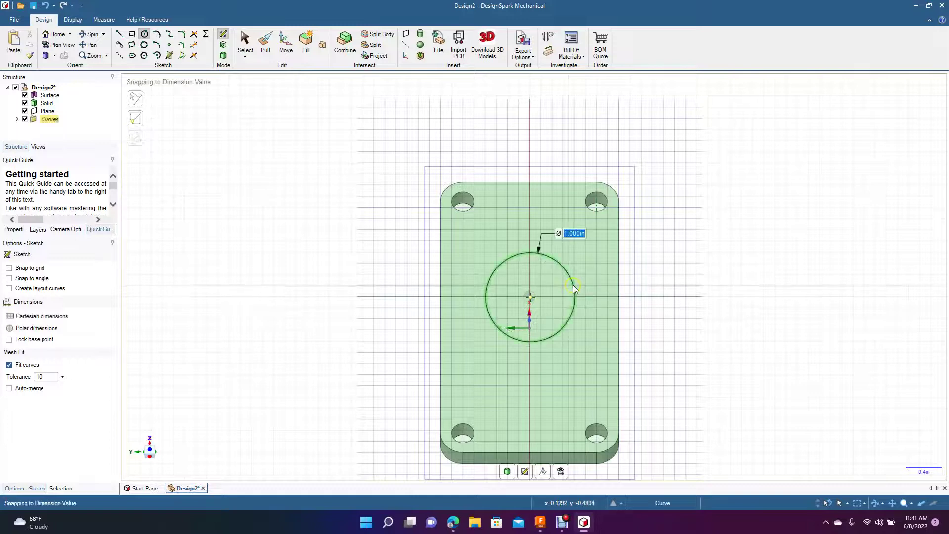
left_click(244, 47)
- Draw a concentric 0.5 in diameter circle inside the 1 in circle
left_click(145, 34)
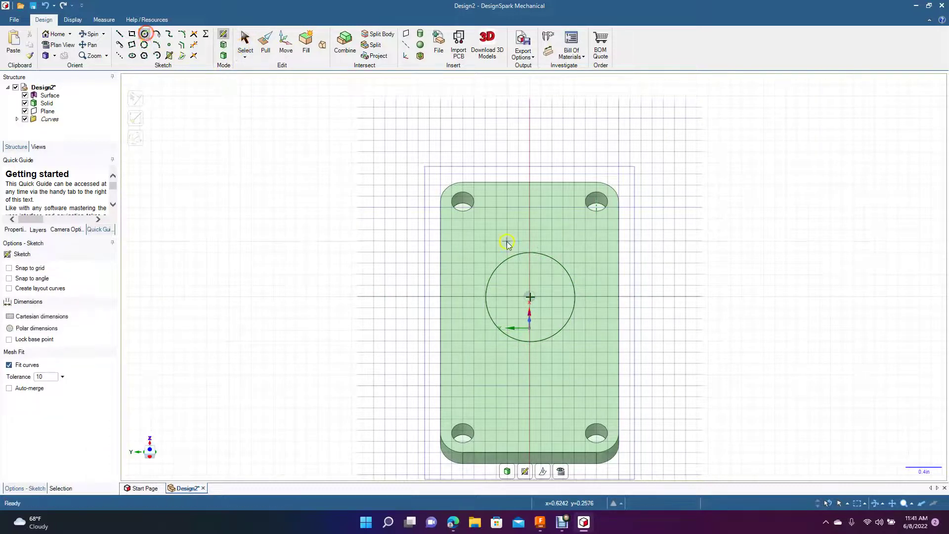
left_click(530, 297)
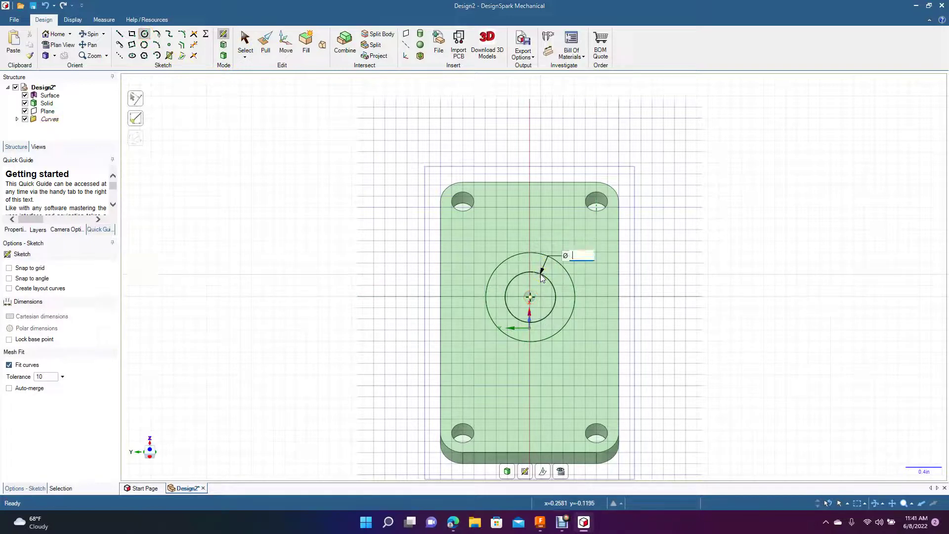
left_click(543, 278)
left_click(245, 40)
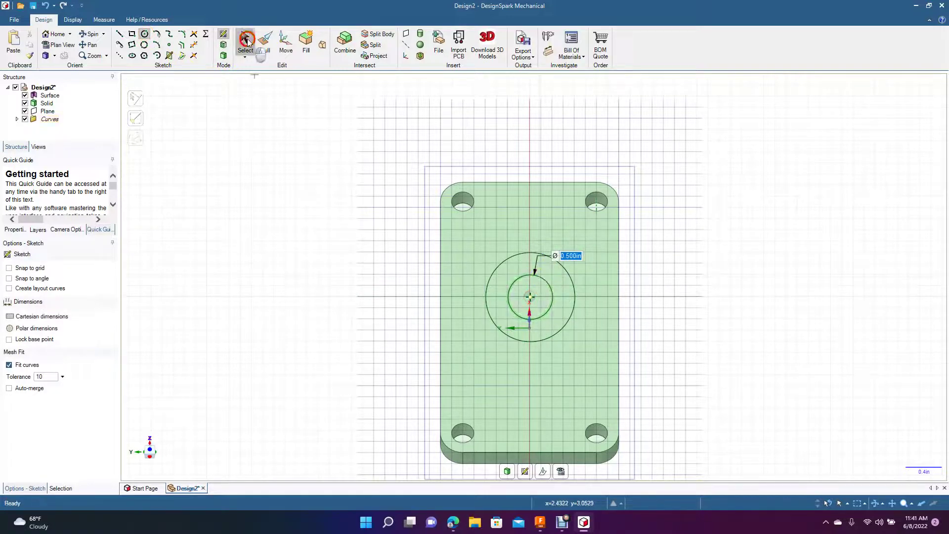
left_click(225, 109)
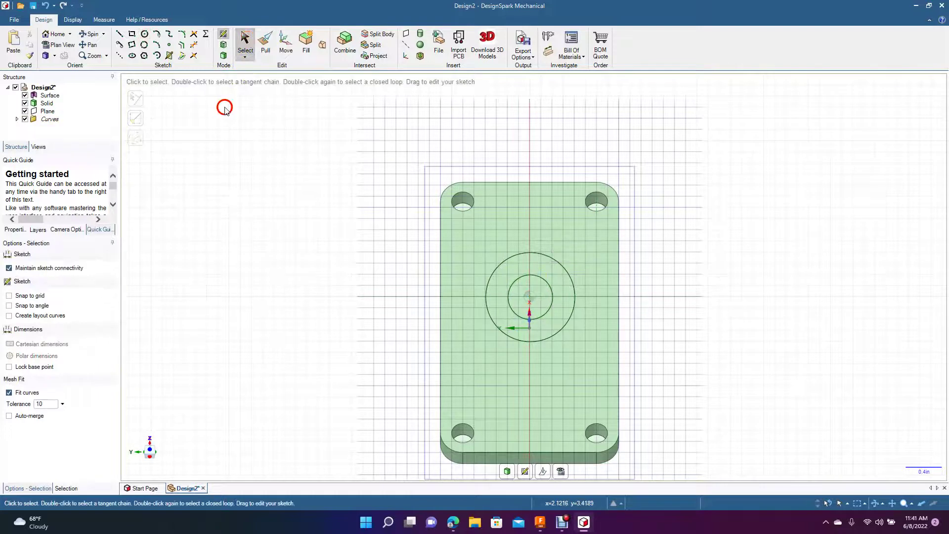
- Draw a 1.25 in line from the circles' centre at 90°, extending past the plate's long side
left_click(119, 35)
left_click(530, 296)
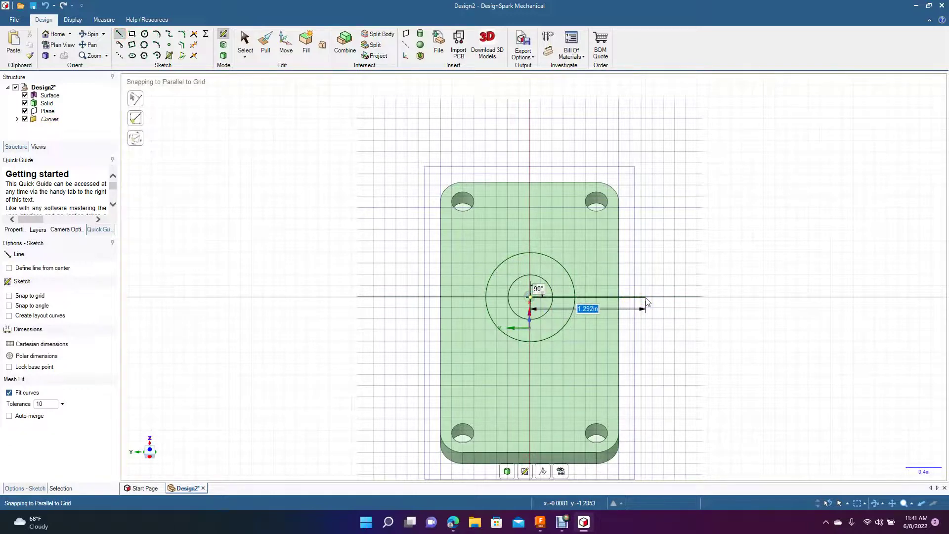
type("1.25")
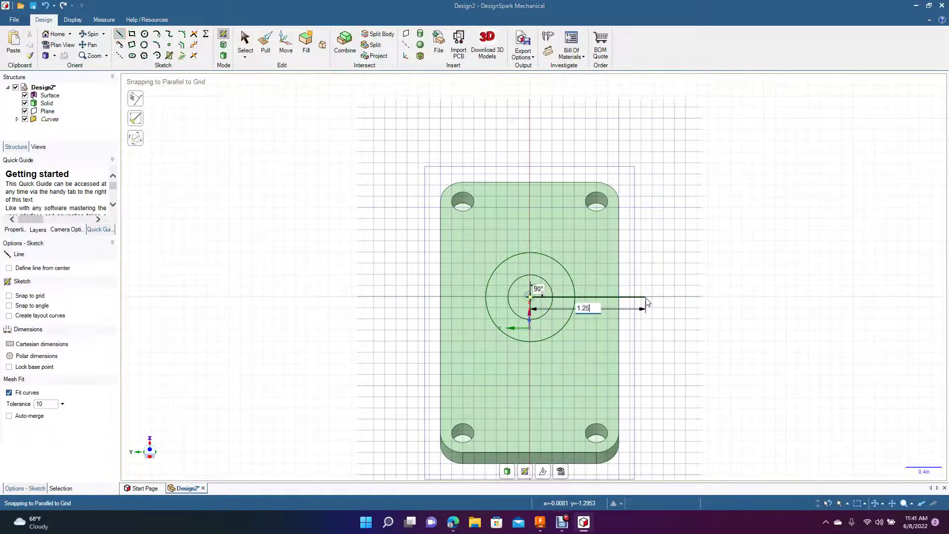
key("Return")
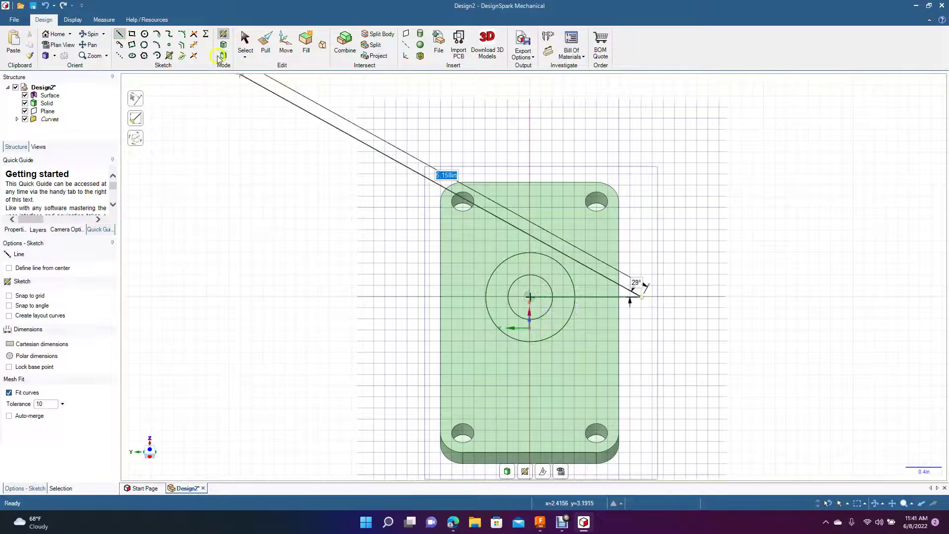
left_click(246, 41)
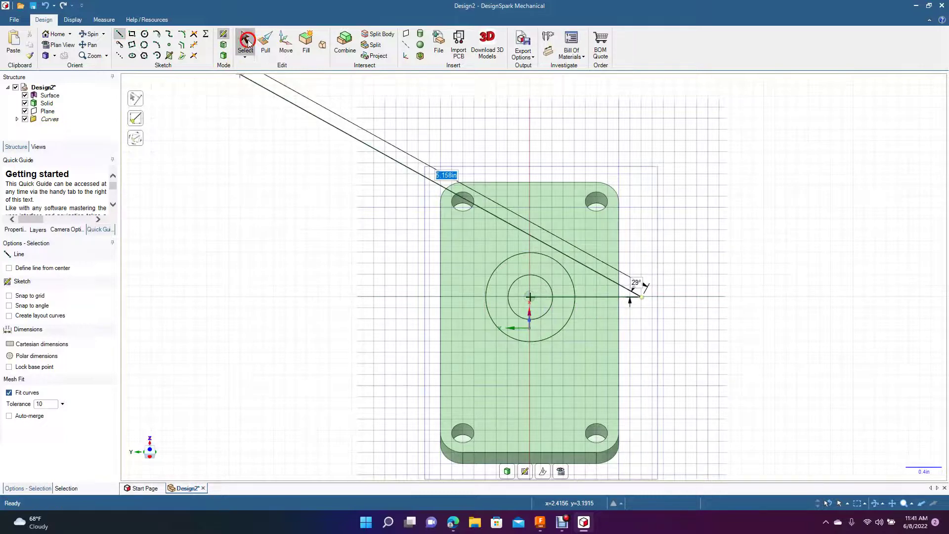
- Offset the 1.25 in line by 0.2 in to each side
left_click(182, 46)
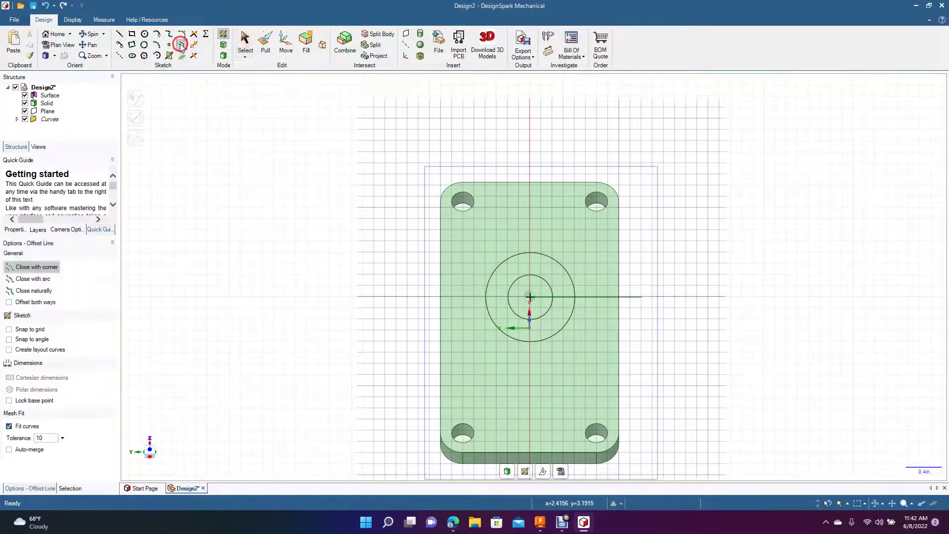
left_click(589, 297)
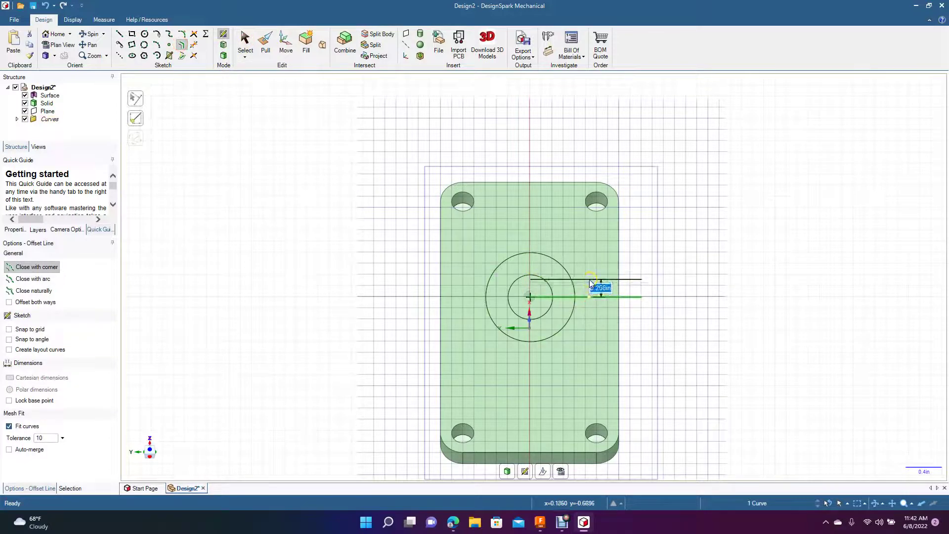
key("BackSpace")
type("0.2")
key("Return")
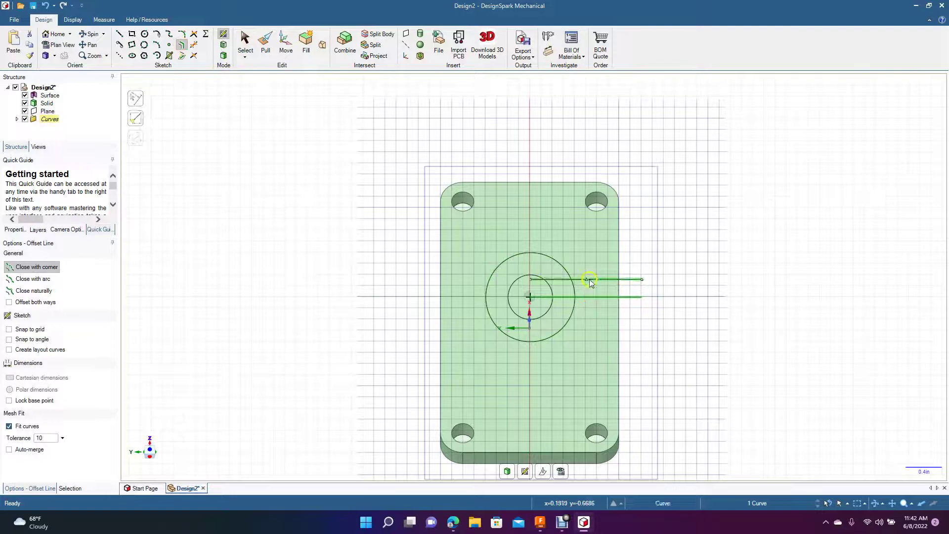
left_click(597, 296)
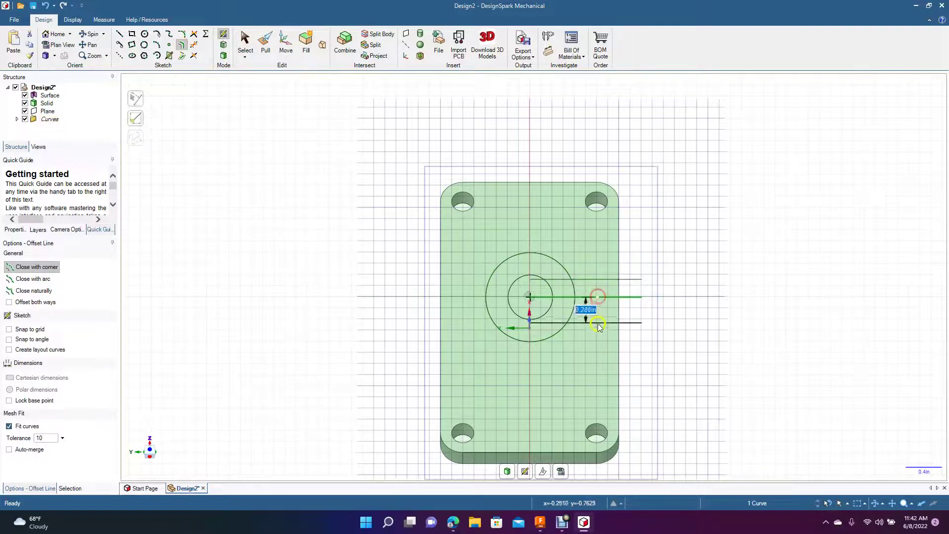
type("0.2")
key("Return")
left_click(245, 40)
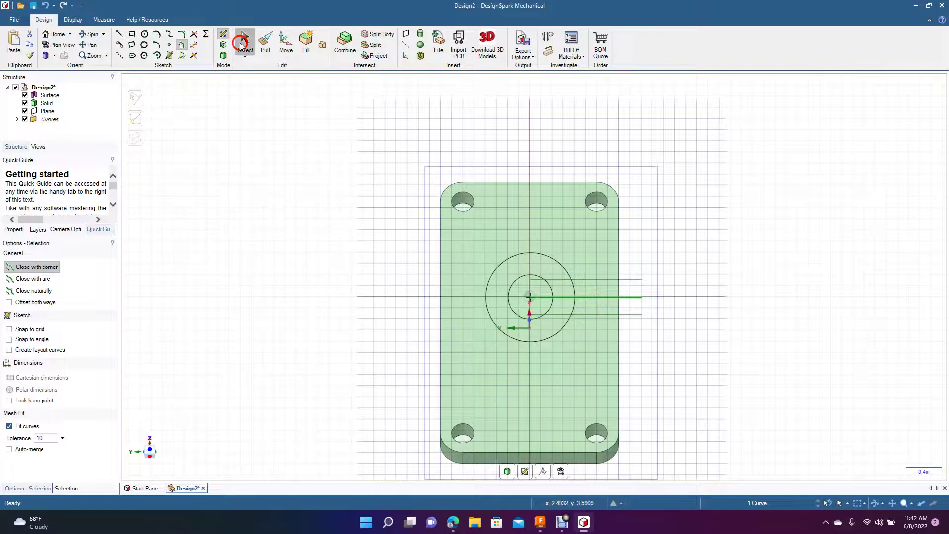
- Draw a 0.4 in diameter circle centred on the middle line near its outer end, tangent to both offset lines
left_click(144, 35)
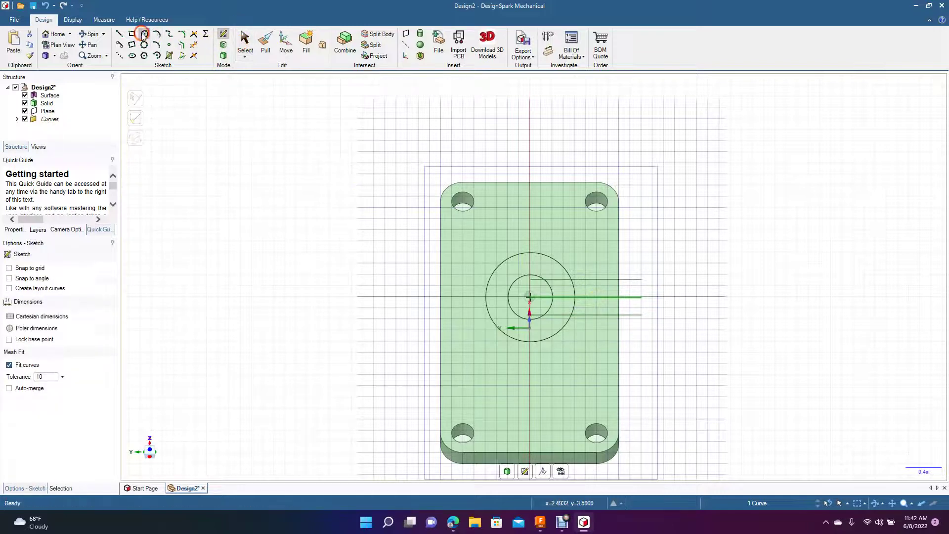
left_click(630, 297)
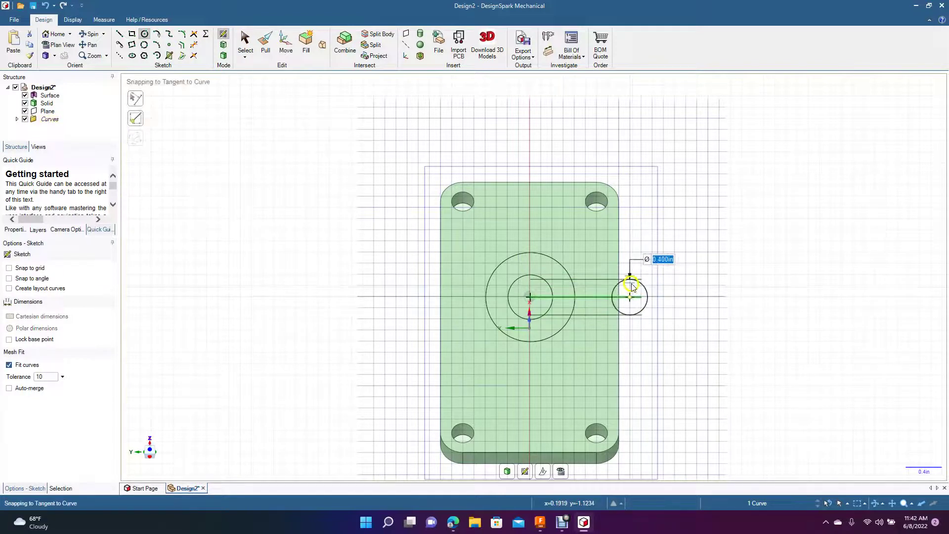
left_click(631, 284)
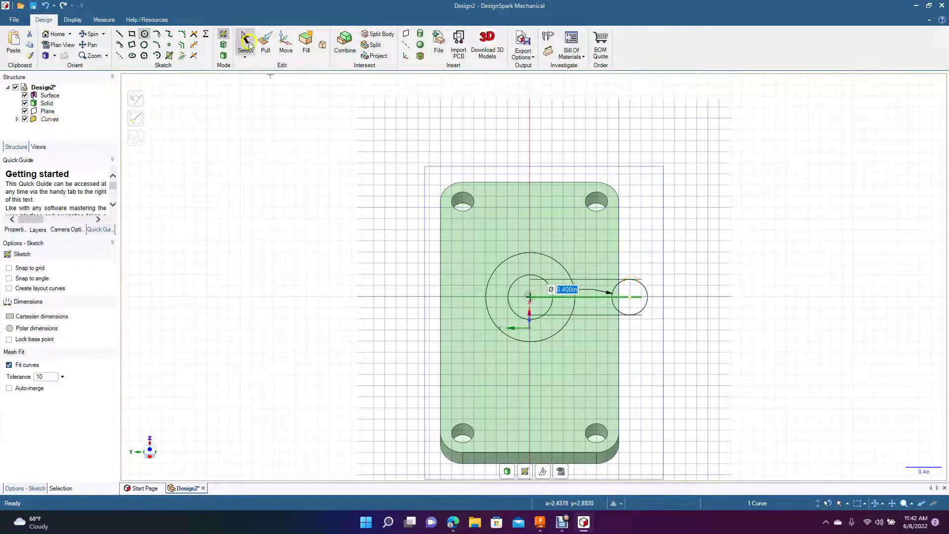
left_click(246, 42)
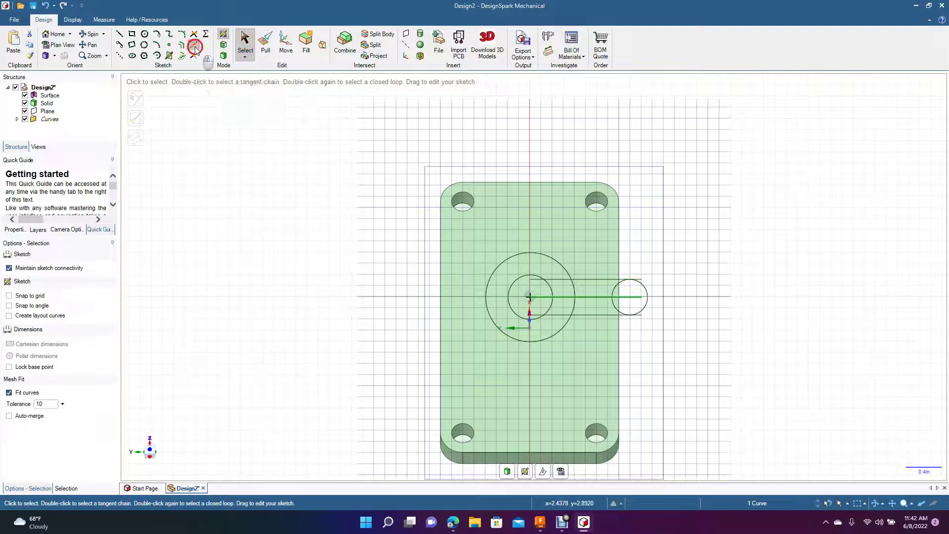
- Trim the offset line ends beyond the 0.4 in circle and the circle's inner half to form the arm's rounded end
left_click(194, 46)
left_click(642, 278)
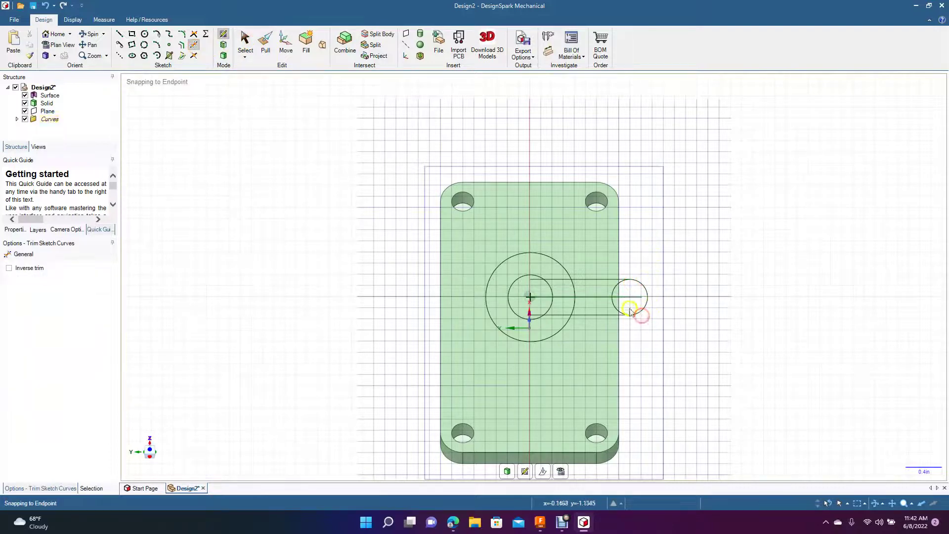
left_click(615, 289)
left_click(614, 307)
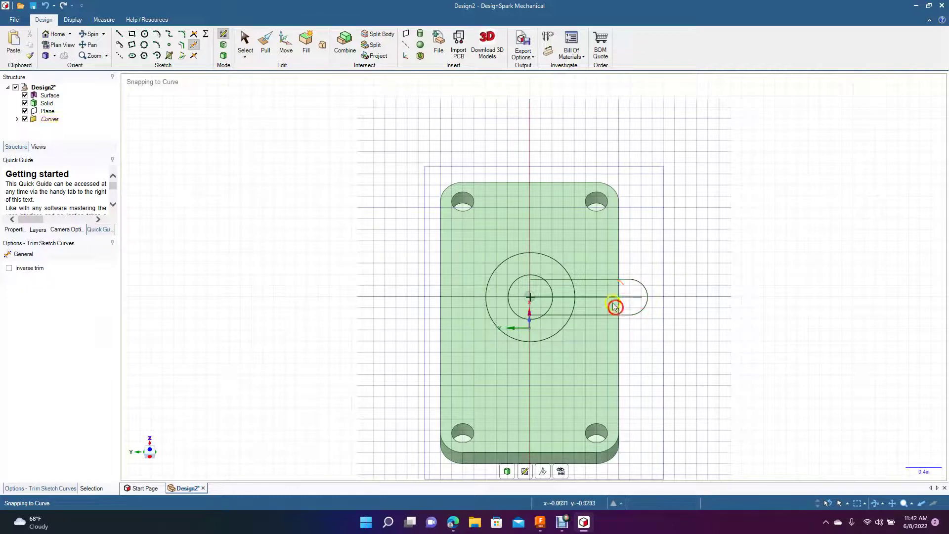
- Trim away the middle line and the portions of both offset lines that run inside the ring
left_click(610, 297)
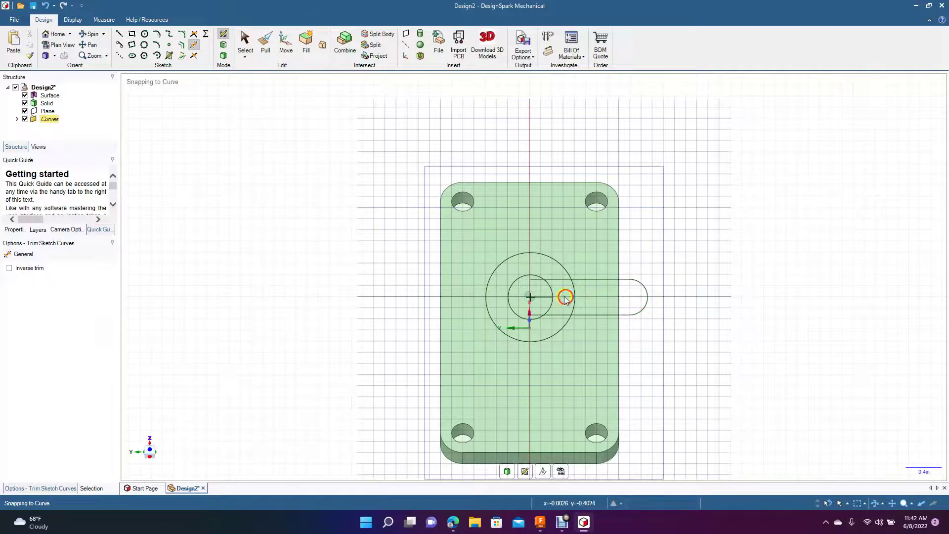
left_click(544, 299)
left_click(553, 279)
left_click(539, 280)
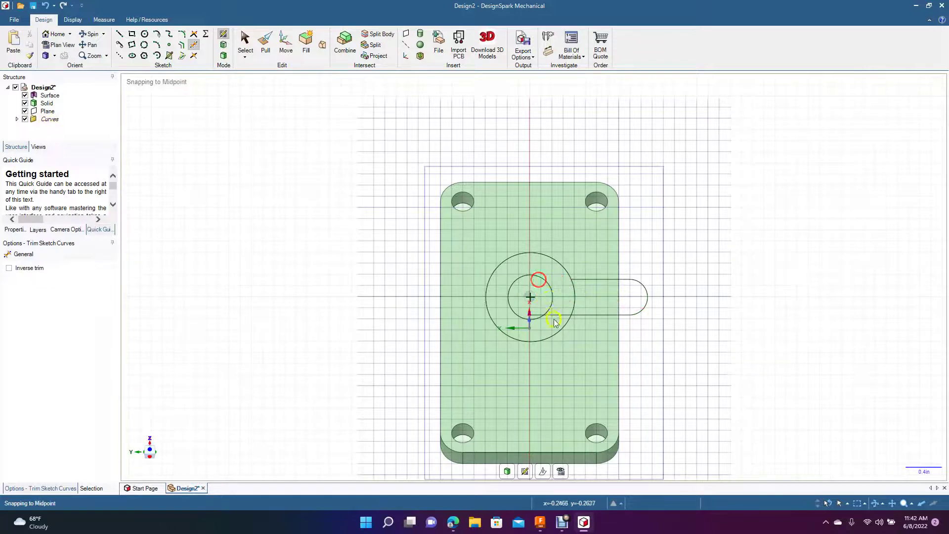
left_click(557, 315)
- Draw a 0.15 in diameter circle concentric with the arm's rounded end
left_click(145, 35)
left_click(629, 296)
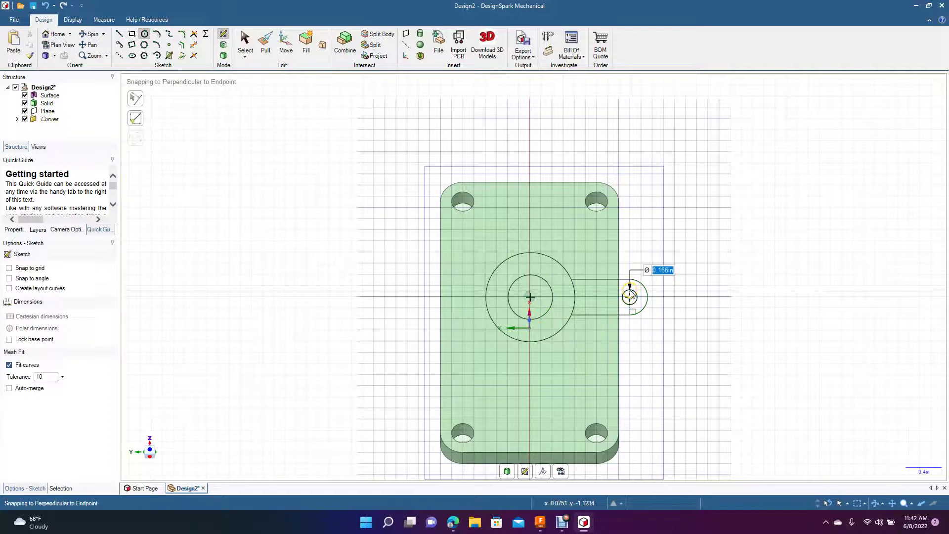
type("0.15")
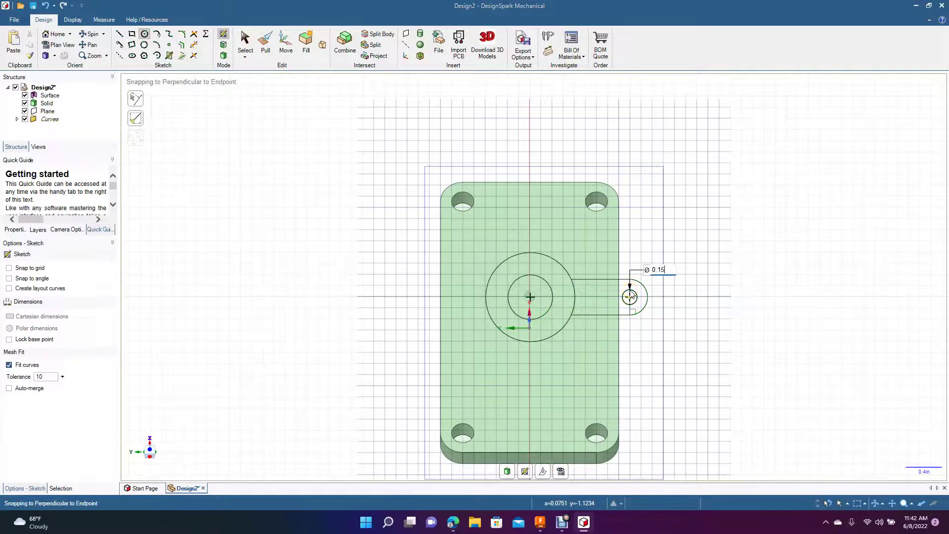
key("Return")
left_click(246, 45)
left_click(269, 147)
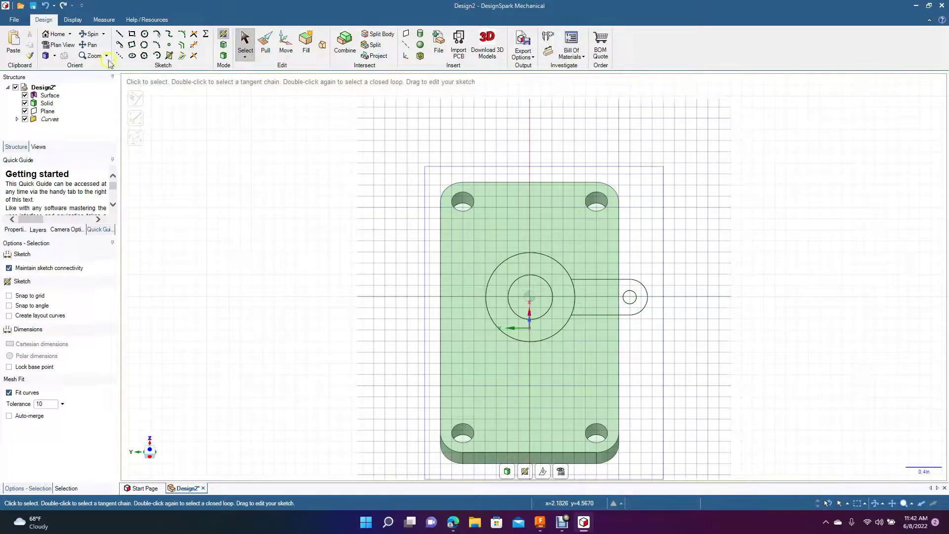
- Pull the ring and arm faces up to the plate's top face, leaving both inner circles open
left_click(93, 34)
left_click_drag(233, 290, 187, 254)
left_click(266, 47)
left_click(518, 261)
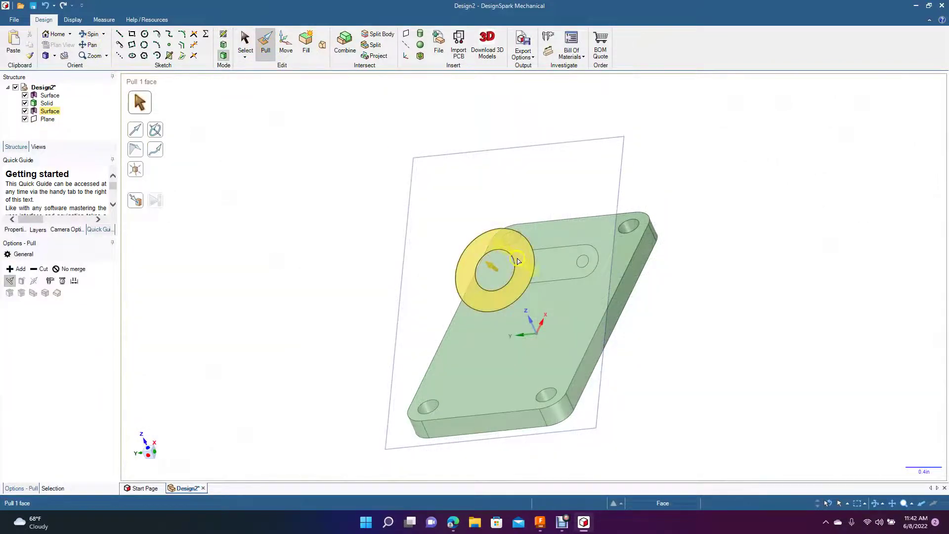
left_click(554, 269, "ctrl")
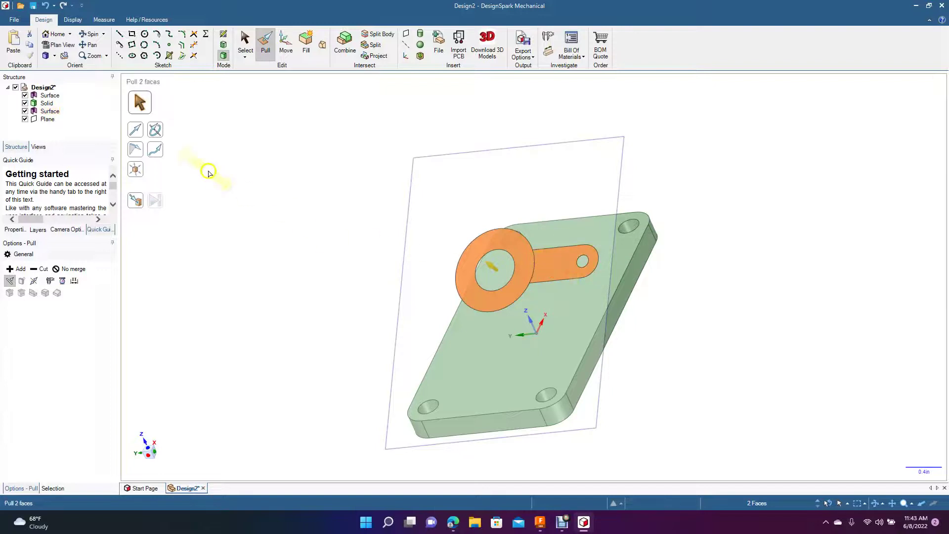
left_click(136, 200)
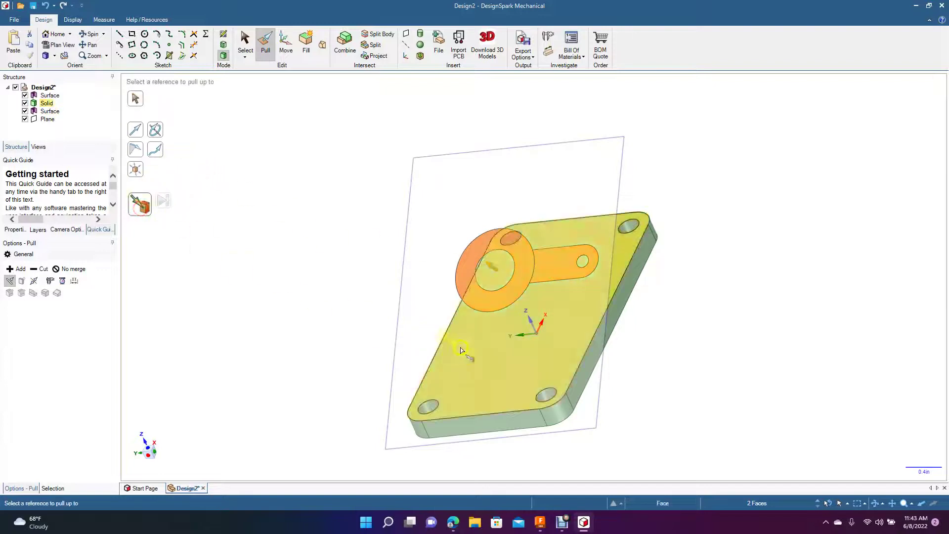
left_click(491, 352)
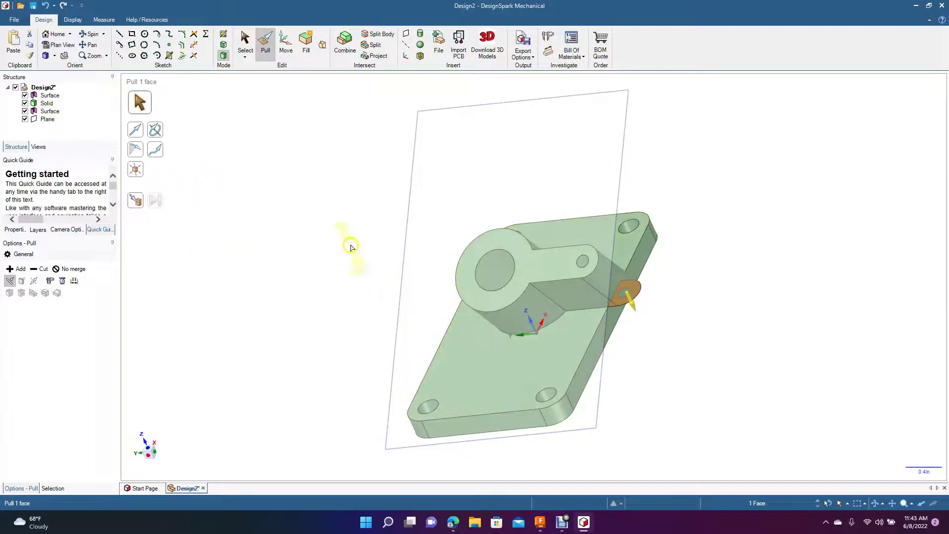
left_click(245, 42)
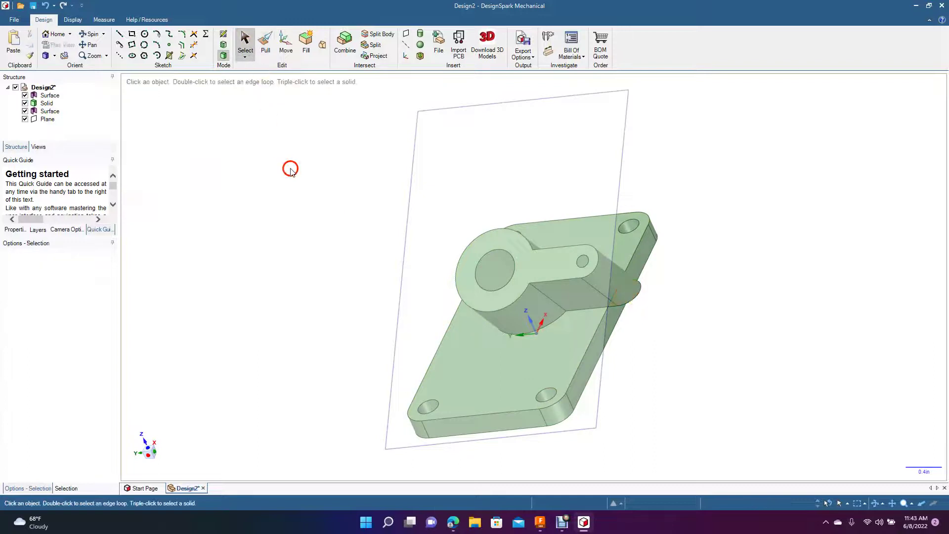
- Try to rotate the tilted plane about the top edge of the plate's short side
left_click(91, 33)
left_click_drag(242, 225, 161, 214)
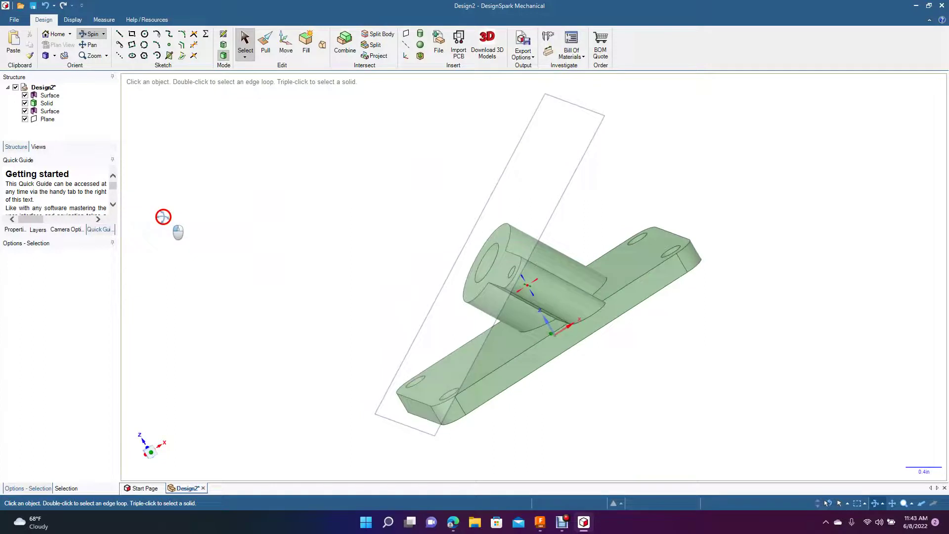
left_click(281, 42)
left_click(564, 105)
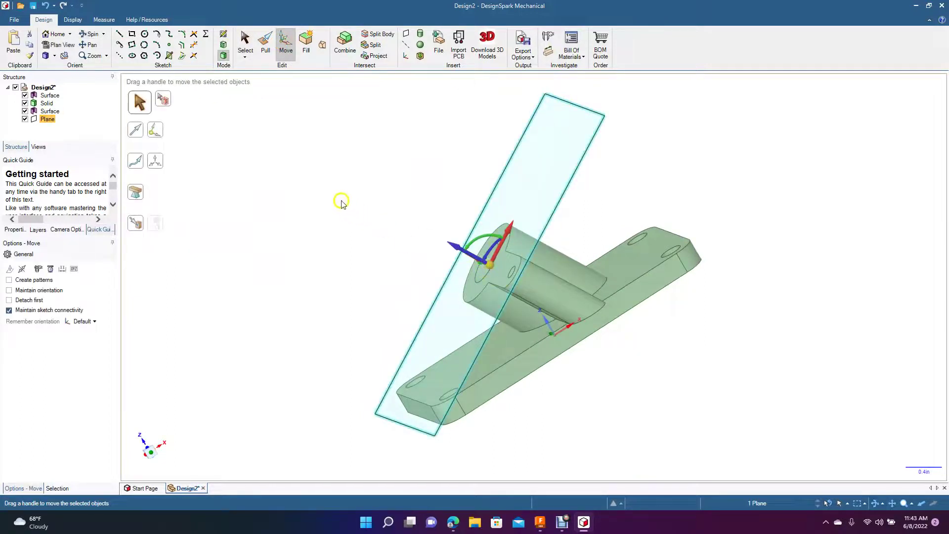
left_click(157, 131)
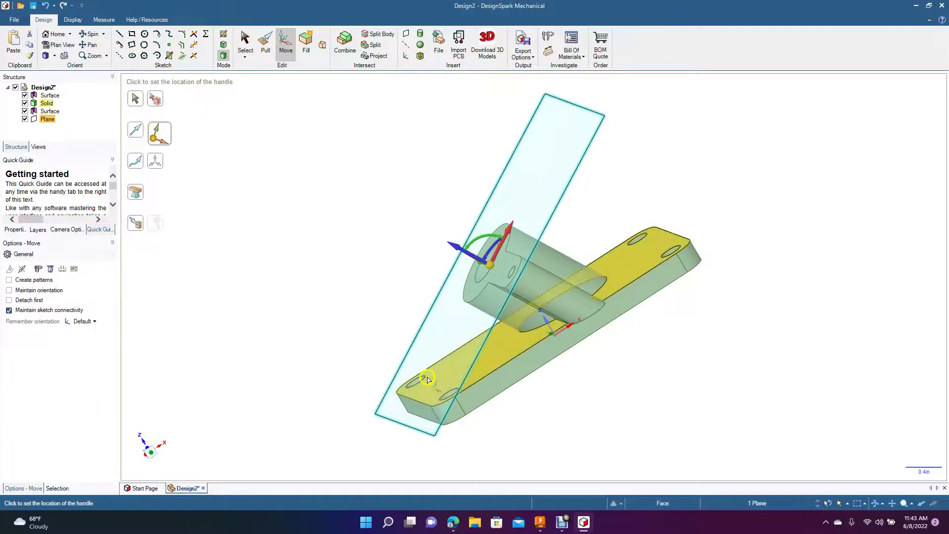
left_click(417, 399)
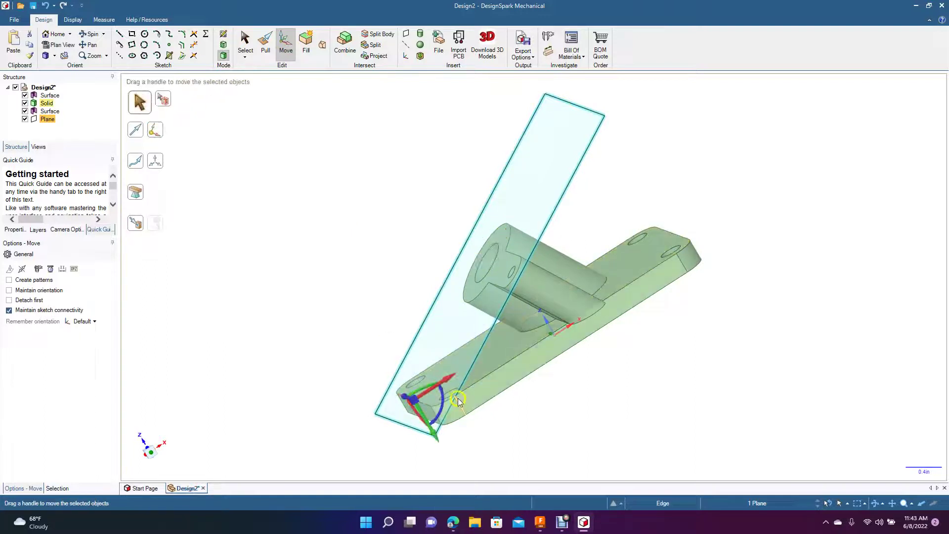
mouse_move(442, 405)
left_mouse_down()
mouse_move(434, 412)
mouse_move(466, 386)
mouse_move(443, 394)
left_mouse_up()
left_click(327, 350)
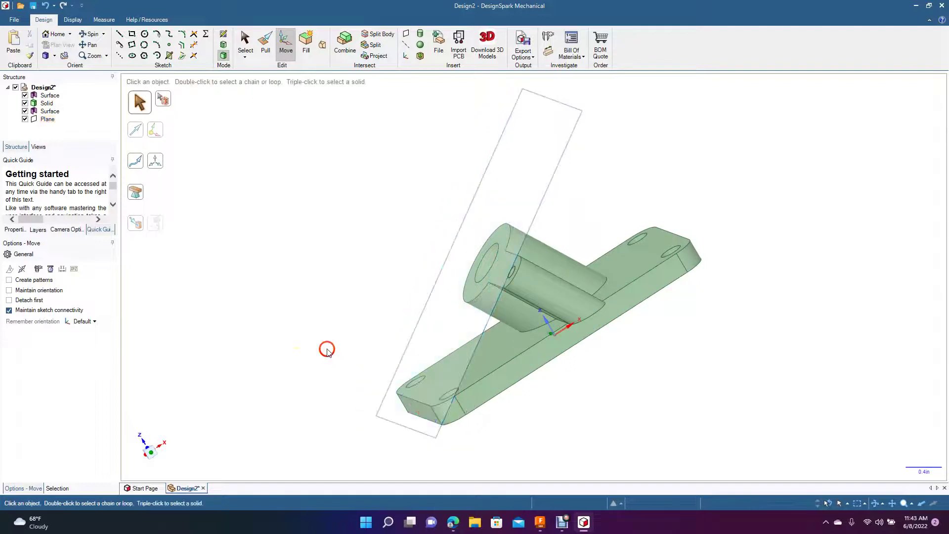
key("ctrl+z")
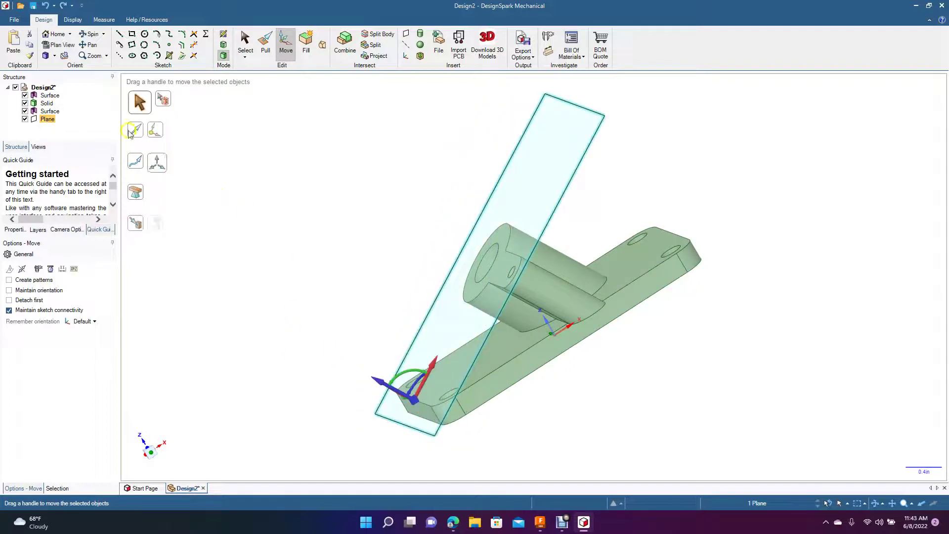
- Try to pull the arm's rounded end face to a 0.19 in radius
left_click(91, 34)
left_click_drag(362, 305, 417, 311)
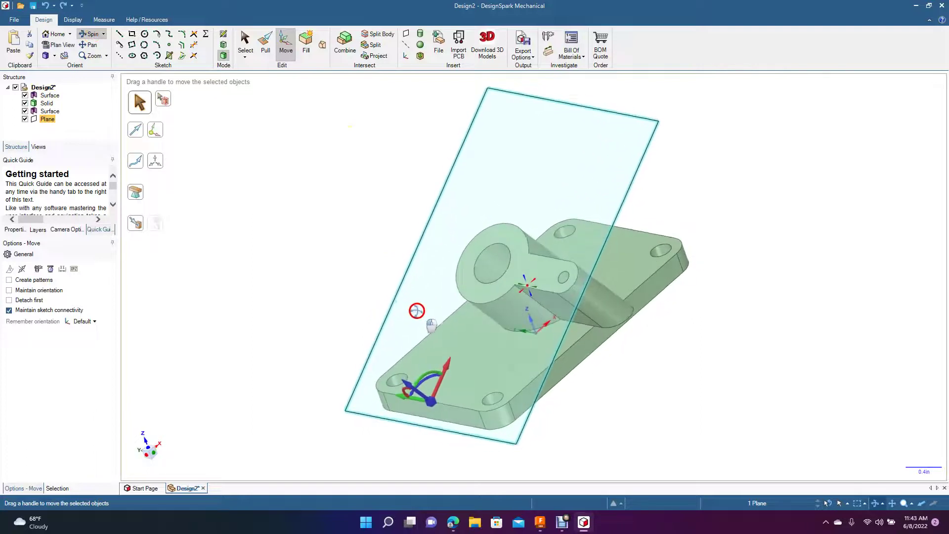
left_click(266, 45)
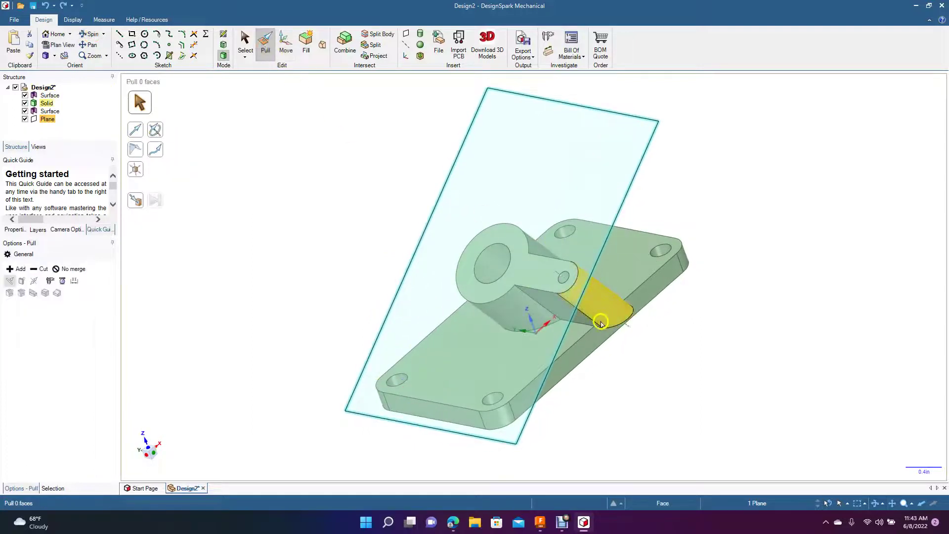
left_click(578, 304)
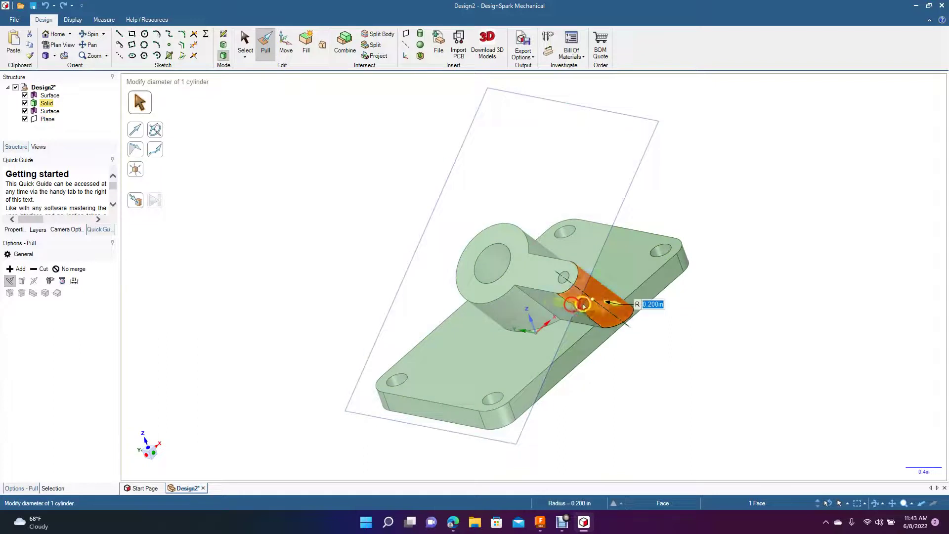
mouse_move(600, 299)
left_mouse_down()
mouse_move(583, 299)
mouse_move(624, 317)
mouse_move(592, 306)
left_mouse_up()
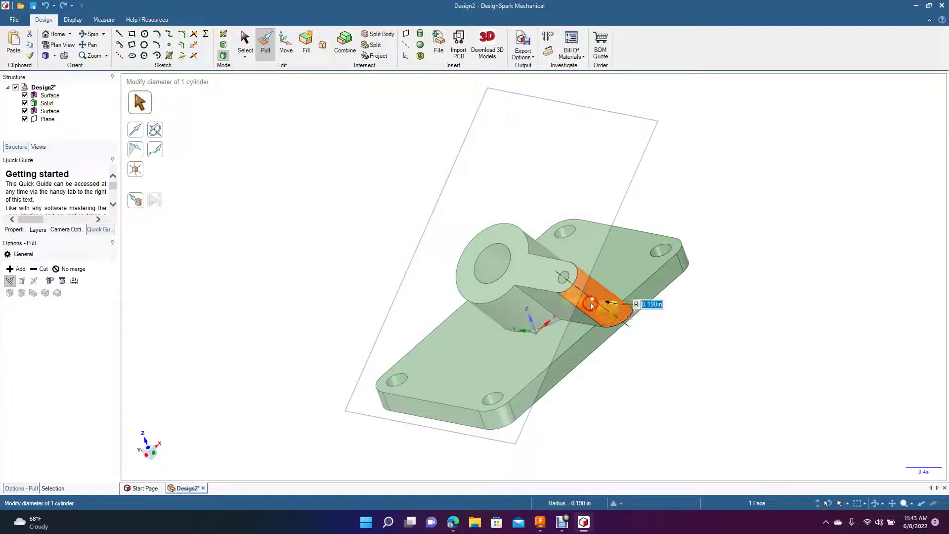
left_click(639, 347)
key("ctrl+z")
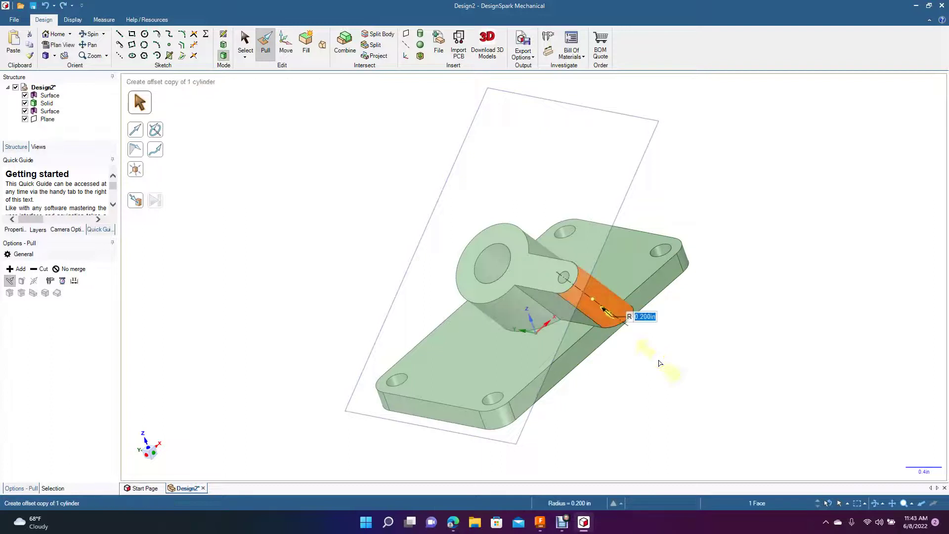
left_click(276, 169)
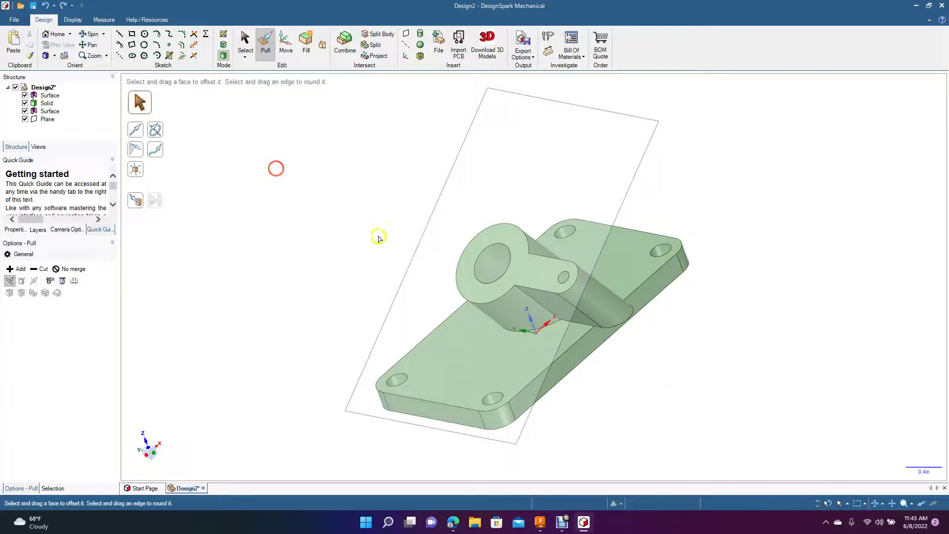
- Pull the plate's long side face under the arm, together with its two rounded corners, outward by 0.5 in
left_click(581, 361)
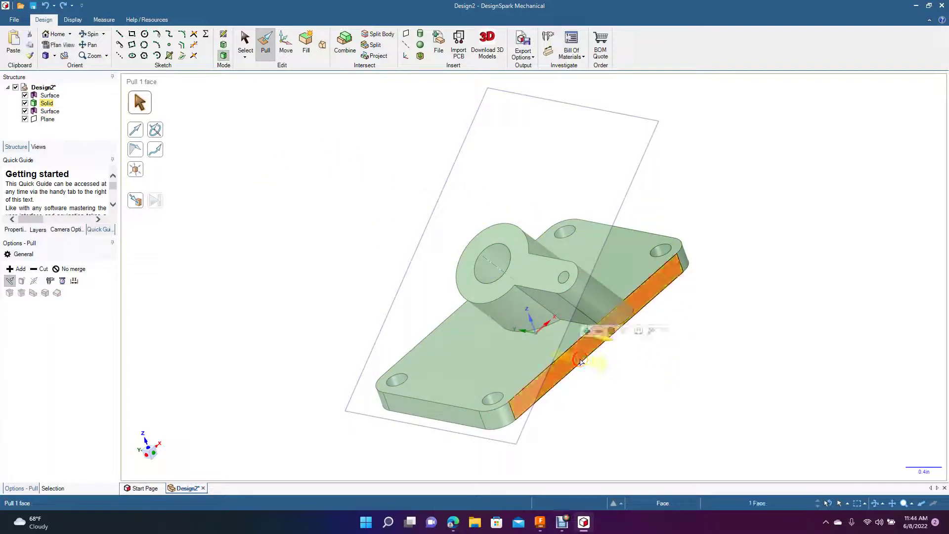
left_click(509, 414, "ctrl")
left_click(682, 264, "ctrl")
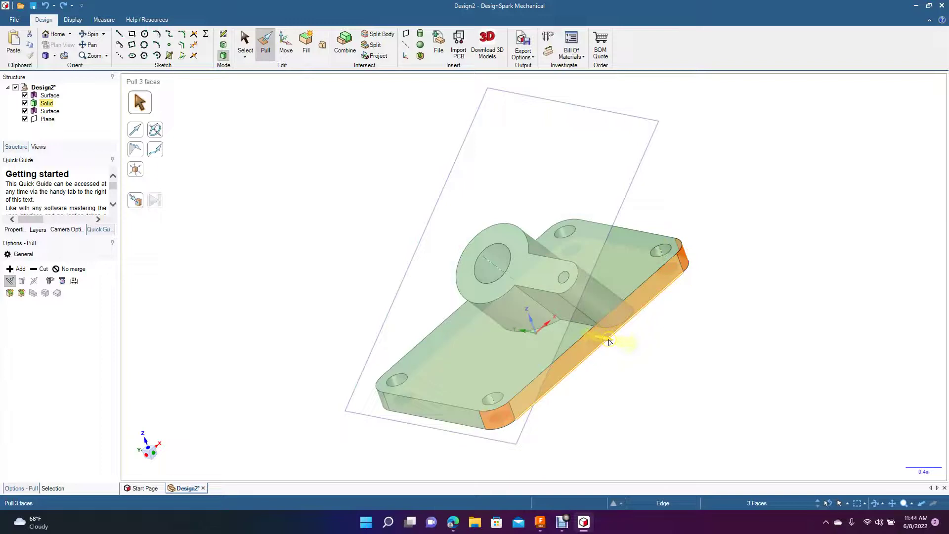
left_click_drag(608, 341, 639, 361)
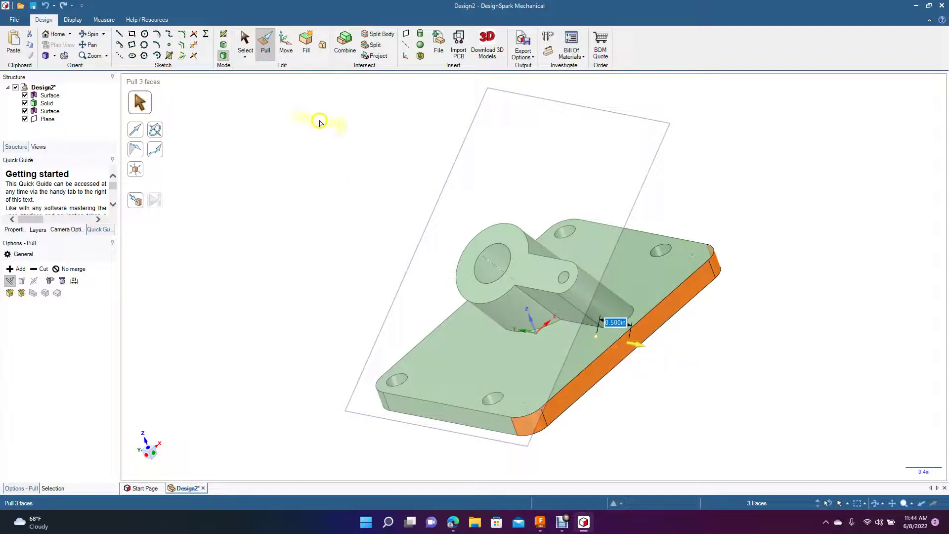
left_click(246, 42)
left_click(276, 230)
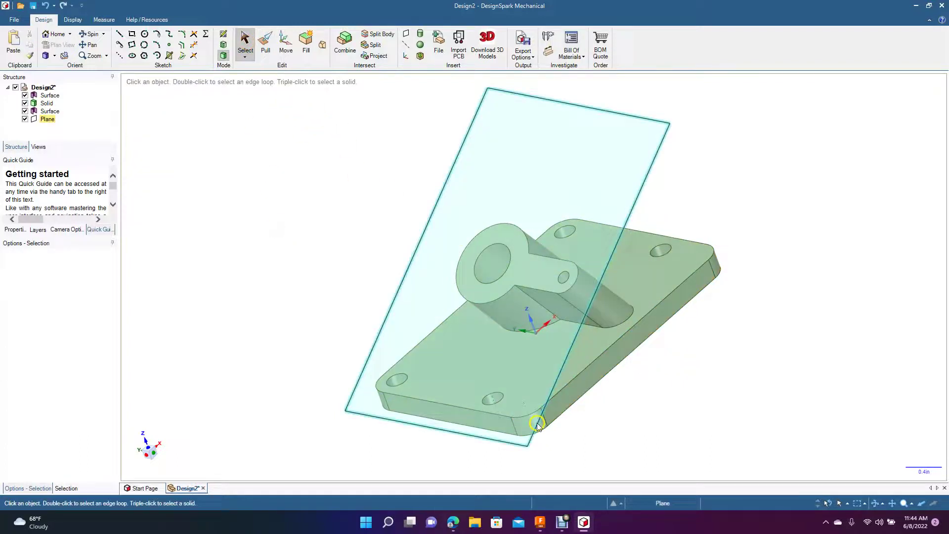
- Move the top edges of the two corner holes on the plate's arm side 0.5 in toward the widened long side
left_click(494, 396)
left_click(493, 398)
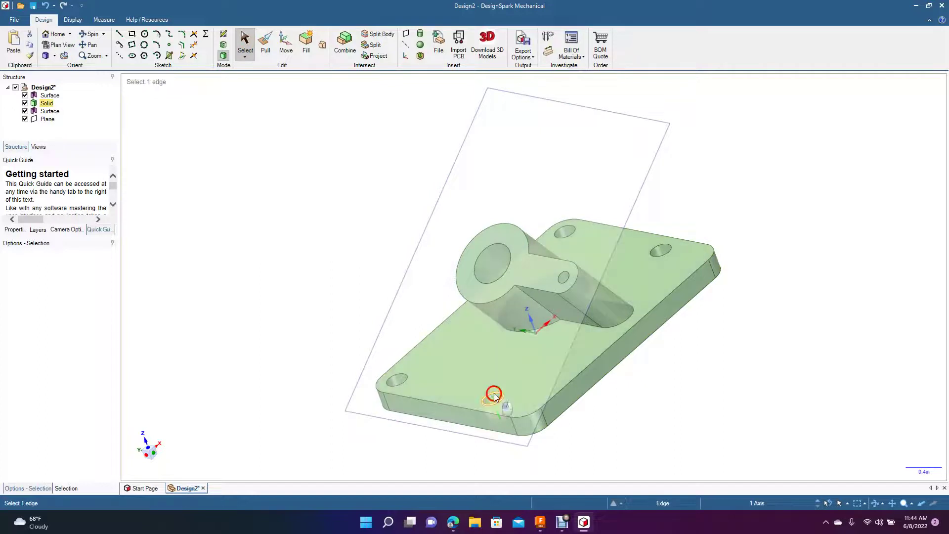
left_click(665, 253, "ctrl")
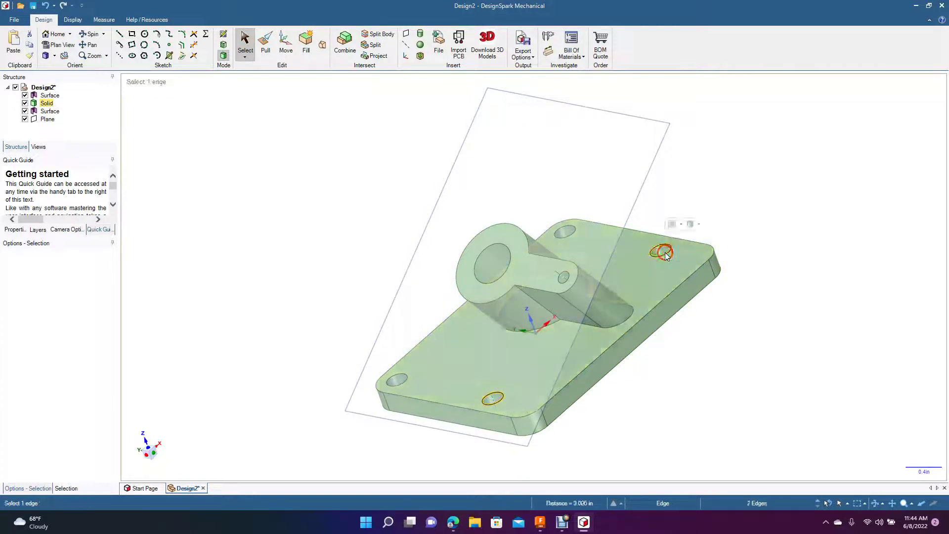
left_click(289, 46)
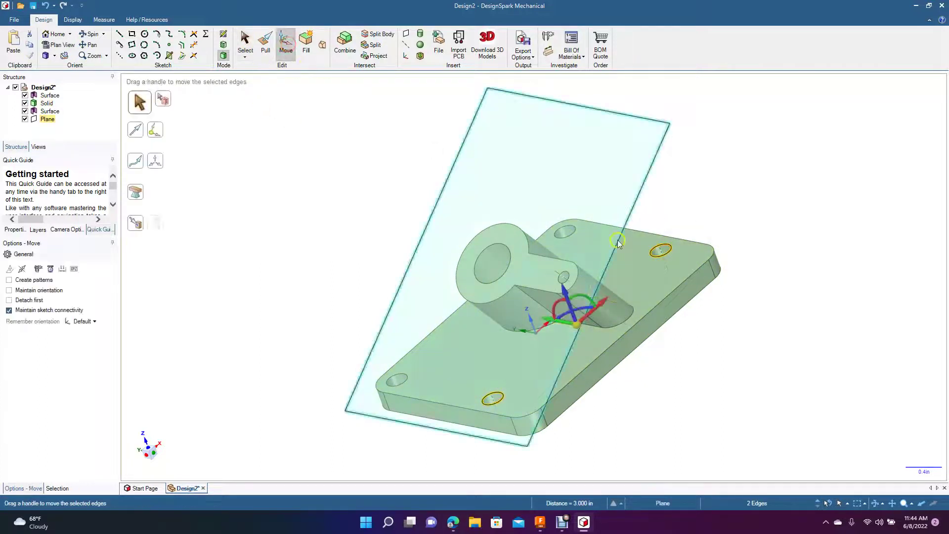
left_click_drag(564, 322, 589, 335)
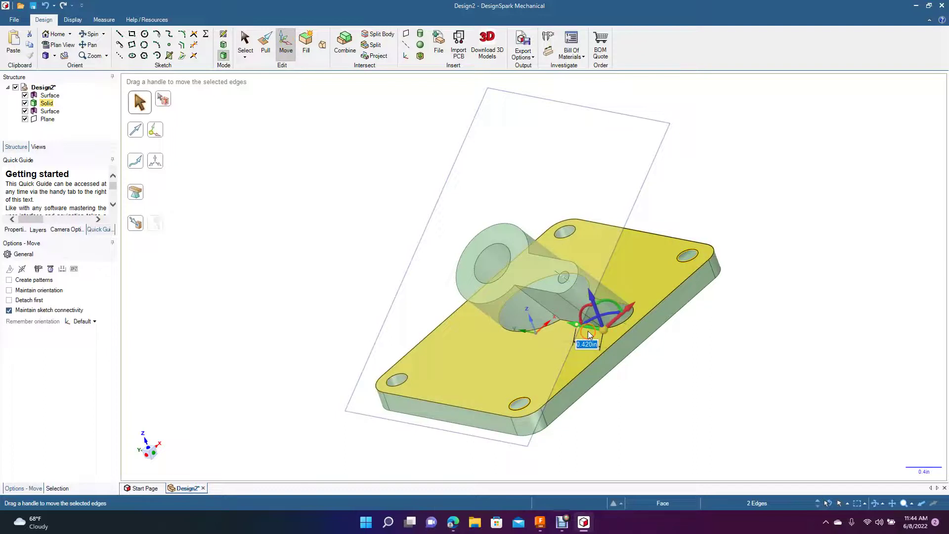
key("BackSpace")
type(".5")
key("Return")
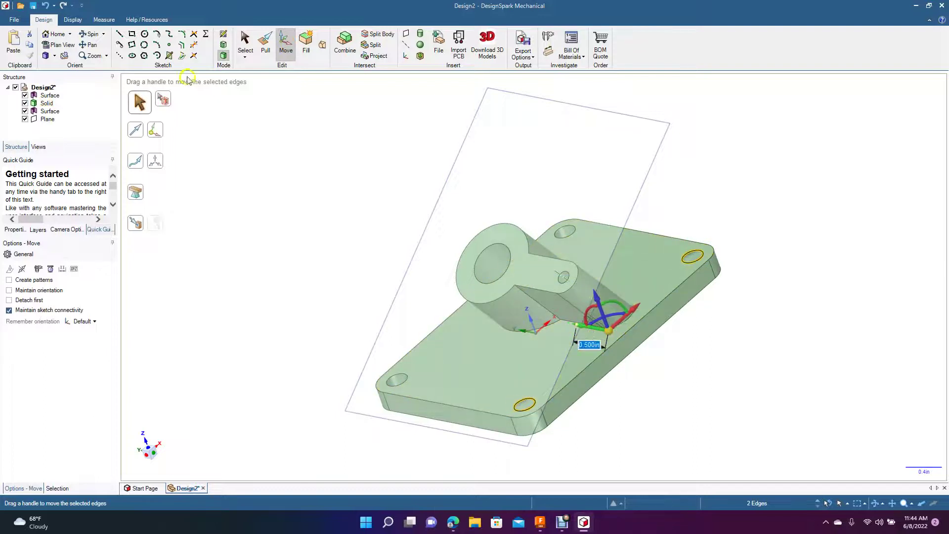
left_click(246, 45)
left_click(264, 116)
- Hide the tilted plane so only the plate and the ring with its arm are displayed
left_click(93, 35)
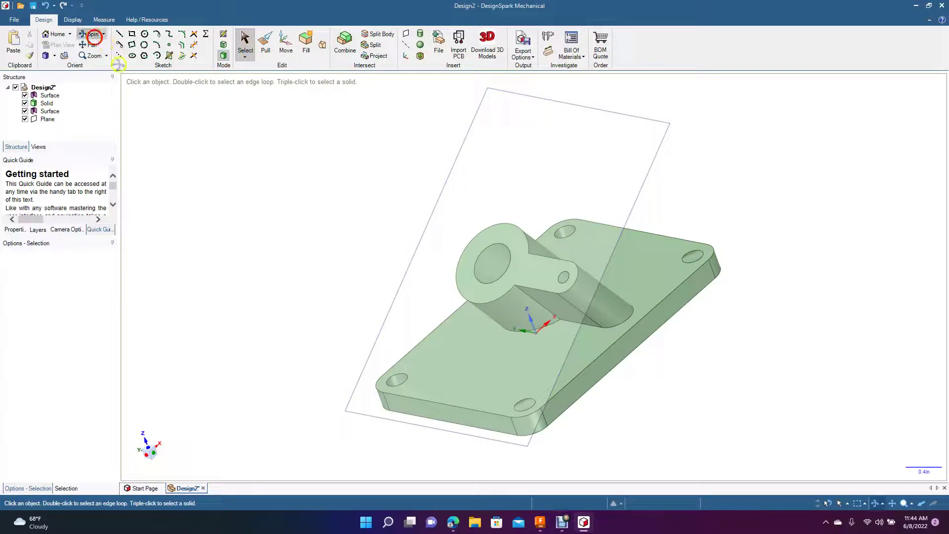
left_click_drag(223, 176, 190, 177)
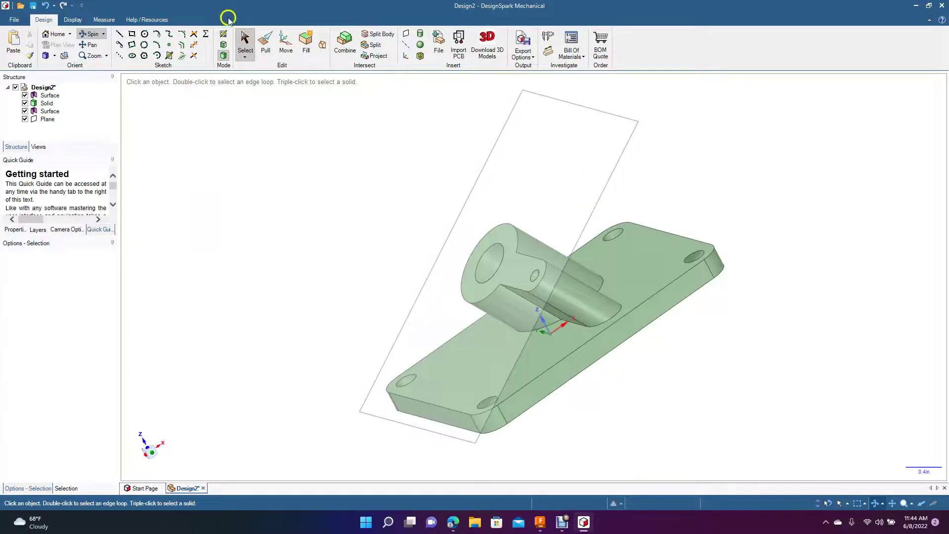
left_click(244, 40)
left_click(487, 160)
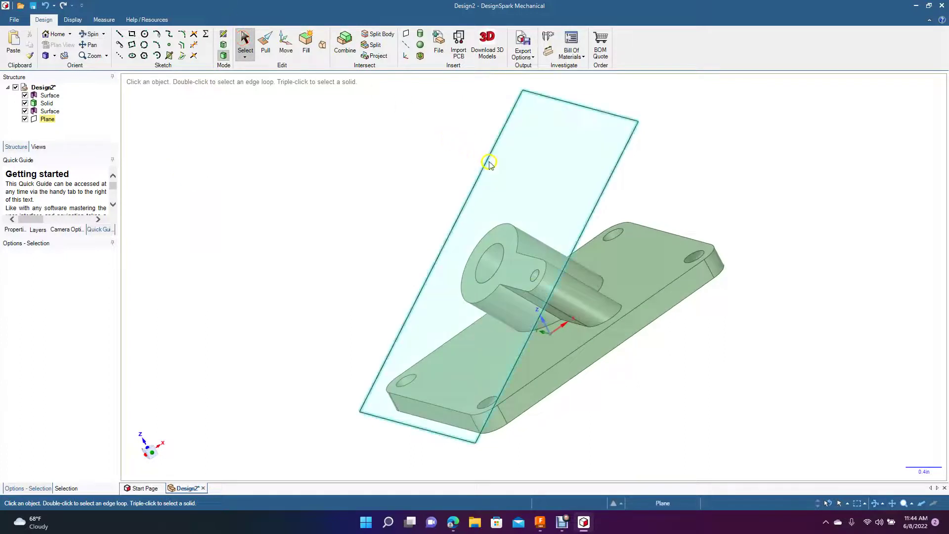
left_click(24, 119)
left_click(418, 225)
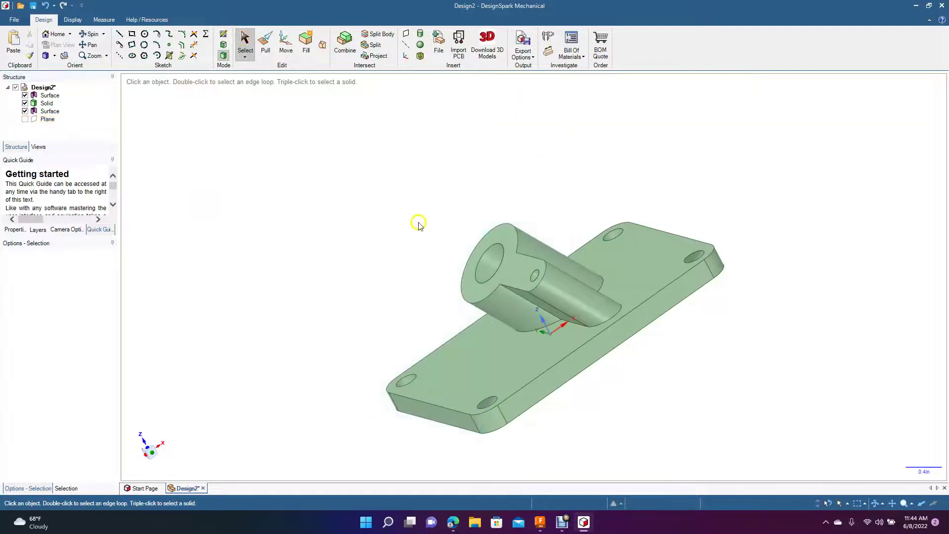
- Round the outer edge loop of the ring and arm's tilted end face to a radius of about 0.04 in
left_click(87, 36)
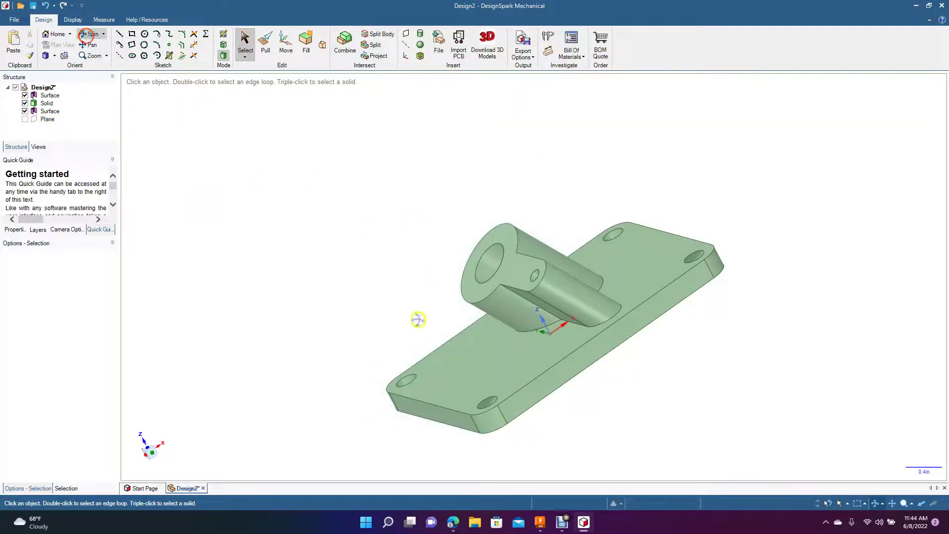
left_click_drag(333, 322, 360, 349)
left_click(265, 44)
left_click(524, 253)
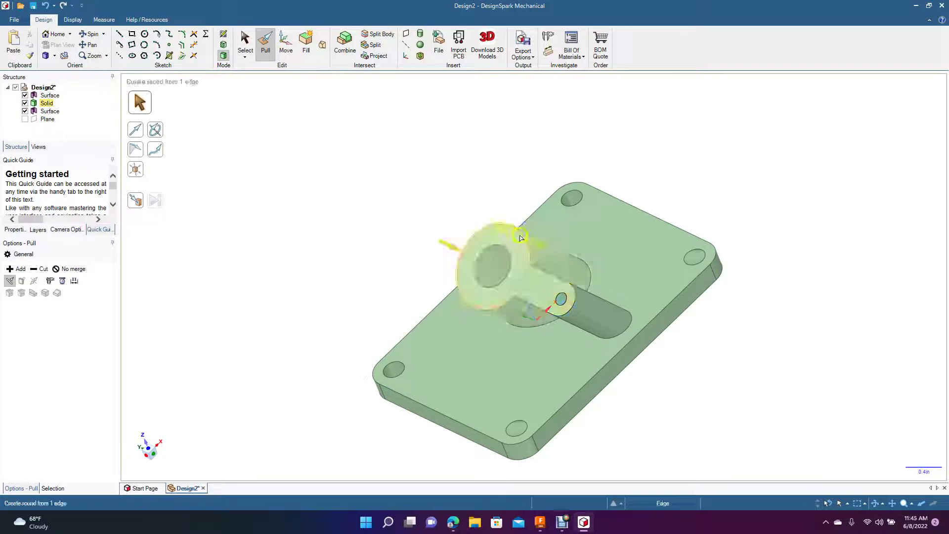
double_click(523, 237)
left_click(524, 238)
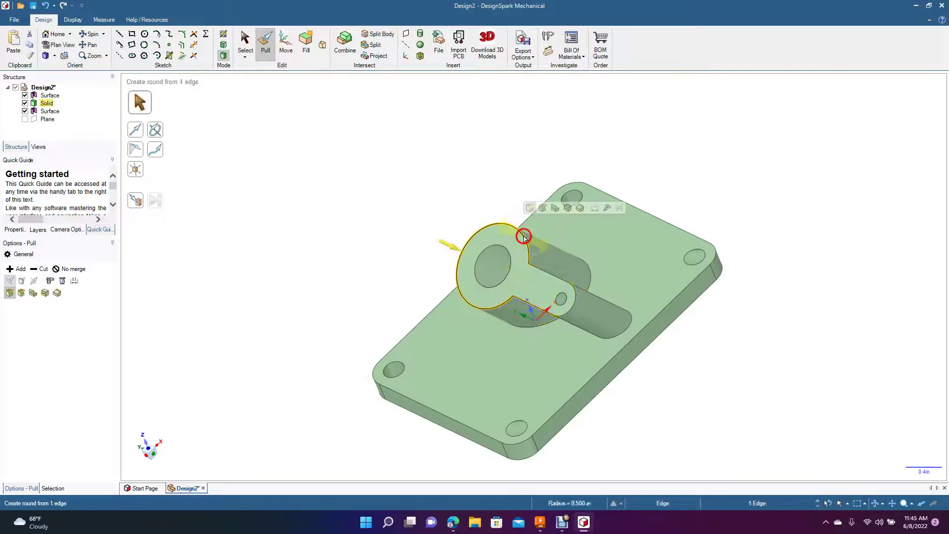
mouse_move(525, 238)
left_mouse_down()
mouse_move(511, 233)
mouse_move(509, 213)
mouse_move(539, 233)
left_mouse_up()
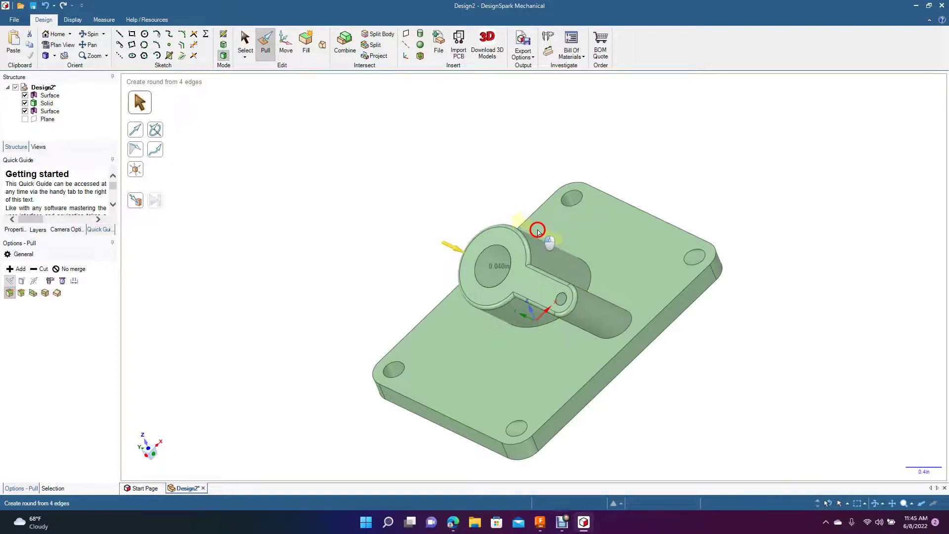
left_click(360, 237)
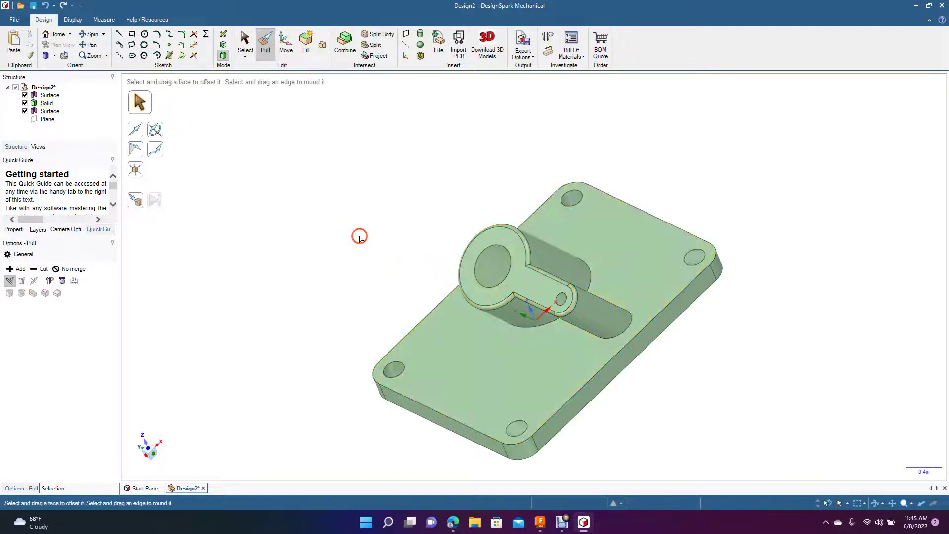
- Round the edge where the ring meets the plate to a radius of about 0.05 in
left_click(605, 275)
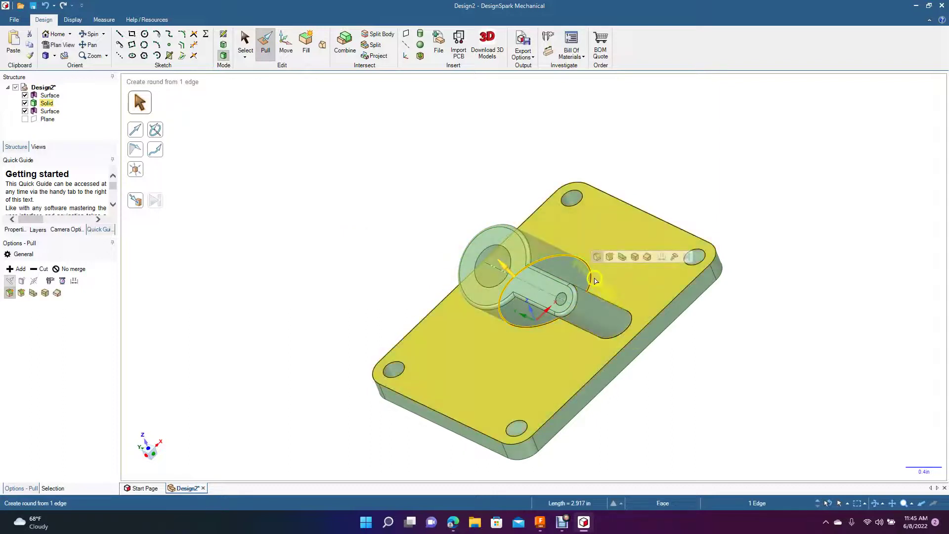
left_click_drag(602, 282, 587, 264)
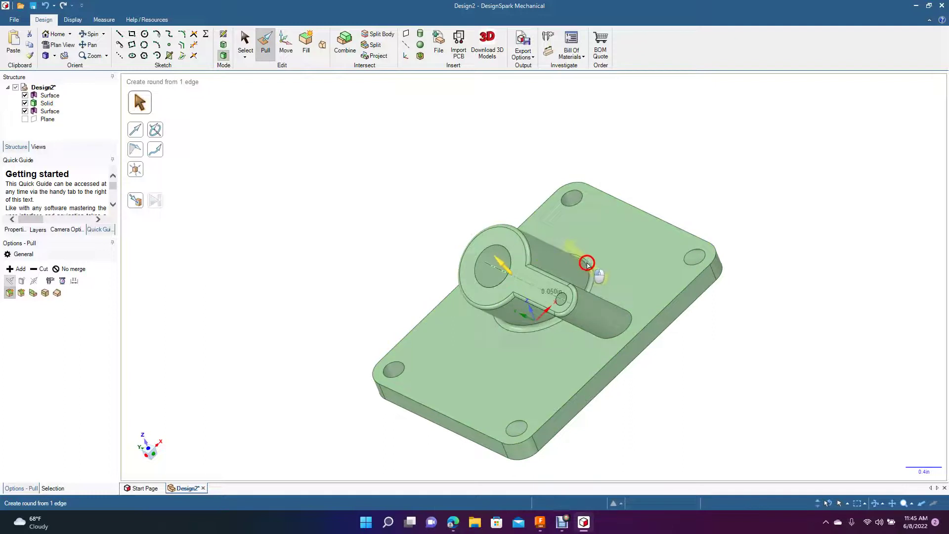
left_click_drag(590, 267, 589, 265)
left_click(748, 188)
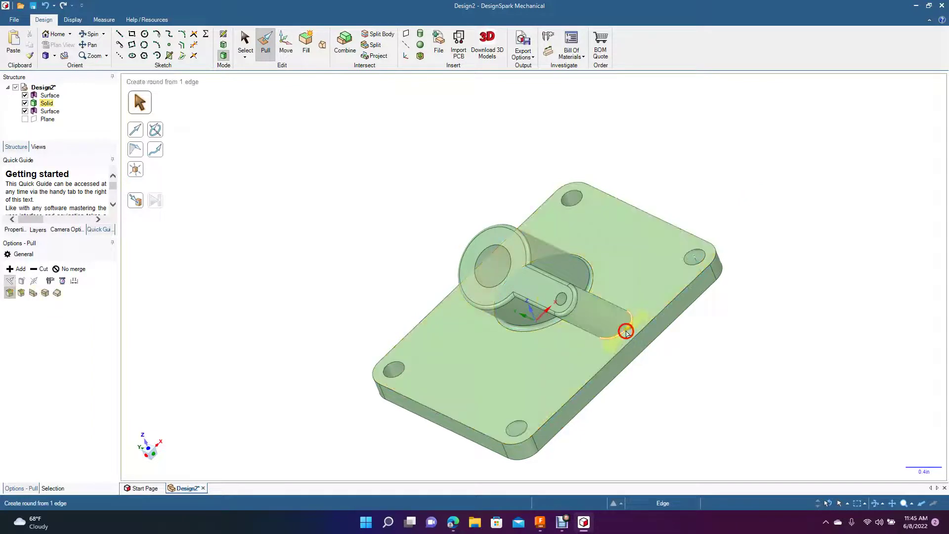
- Round the chain of edges where the arm meets the ring and the plate to a radius of about 0.04 in
double_click(627, 333)
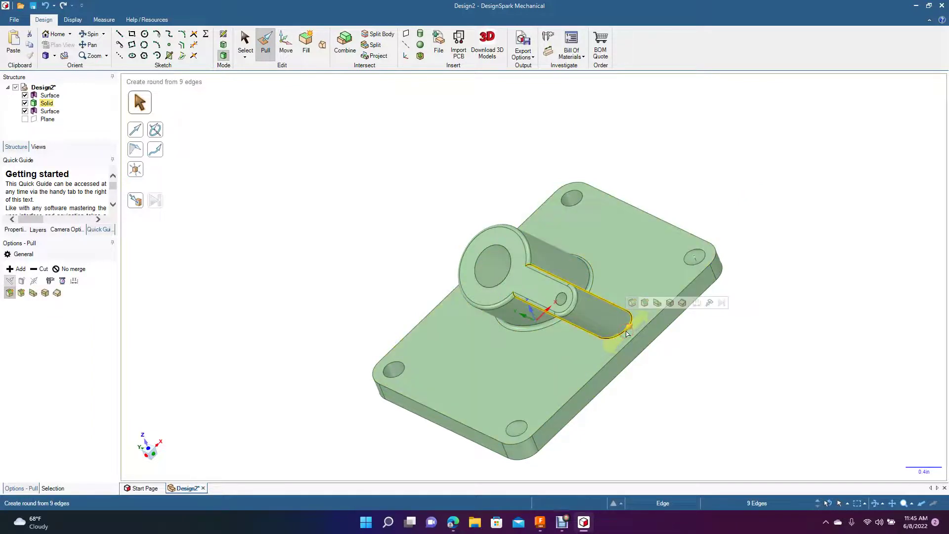
left_click_drag(626, 333, 633, 335)
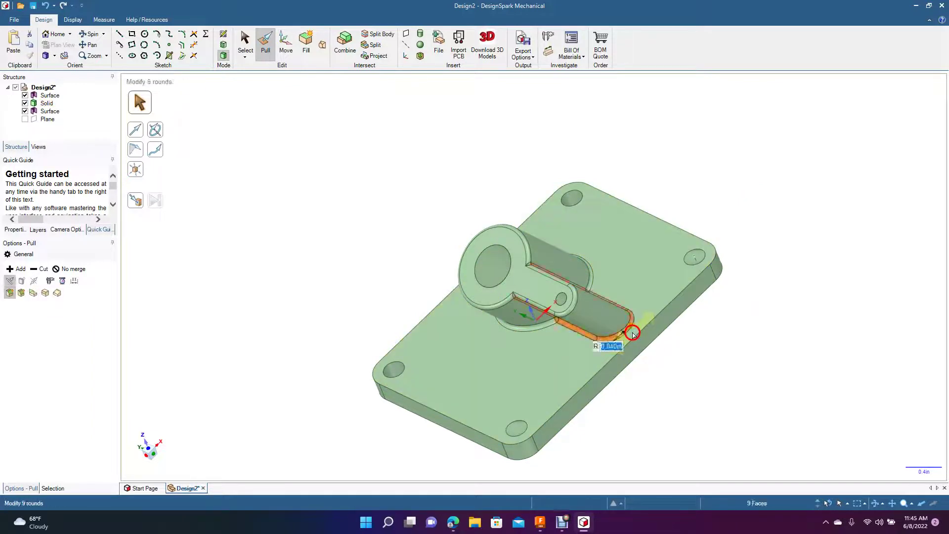
left_click(95, 36)
left_click_drag(260, 156, 303, 144)
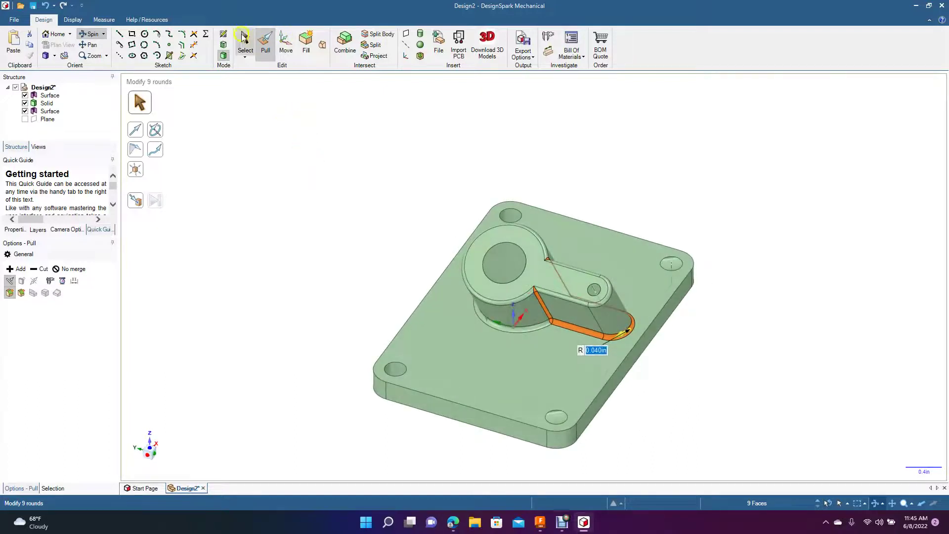
- Try to pull the edge of the circular surface covering the ring's hole
left_click(266, 45)
left_click(511, 283)
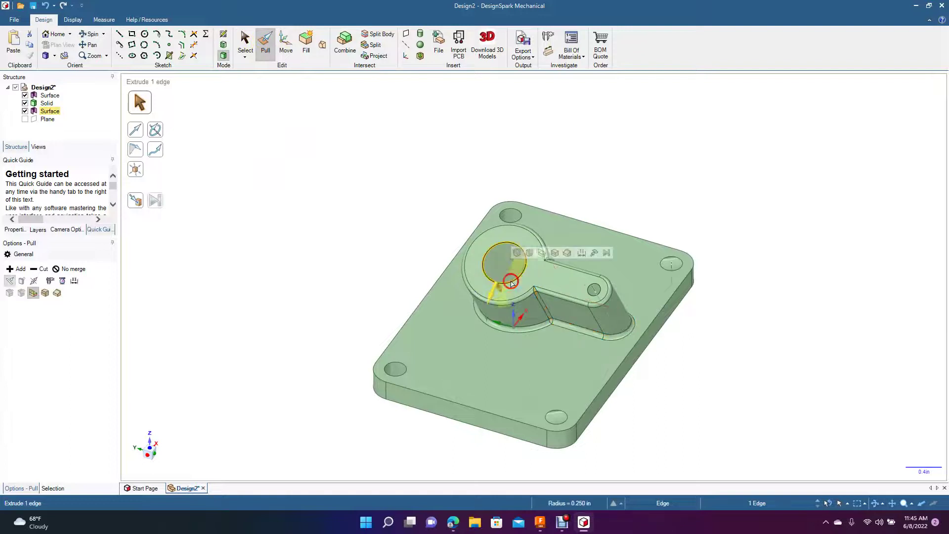
left_click(416, 283)
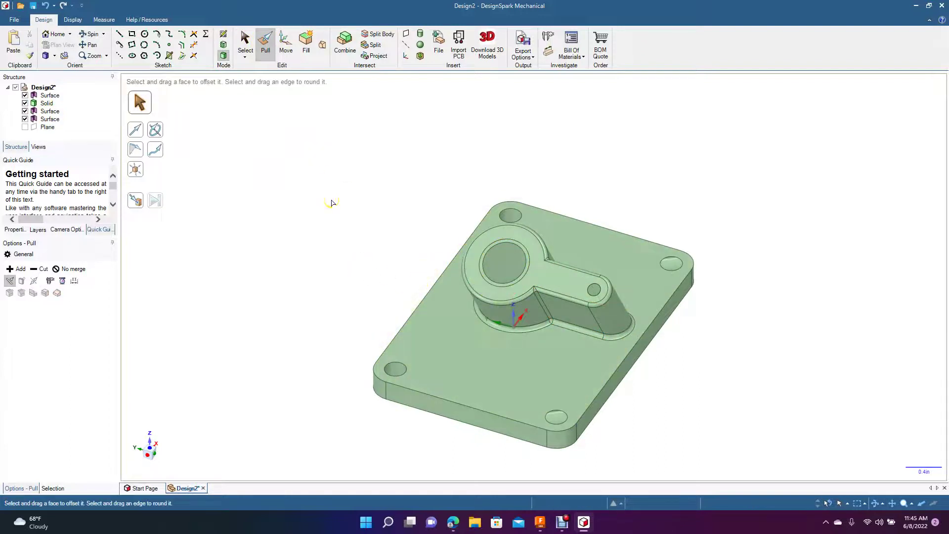
key("ctrl+z")
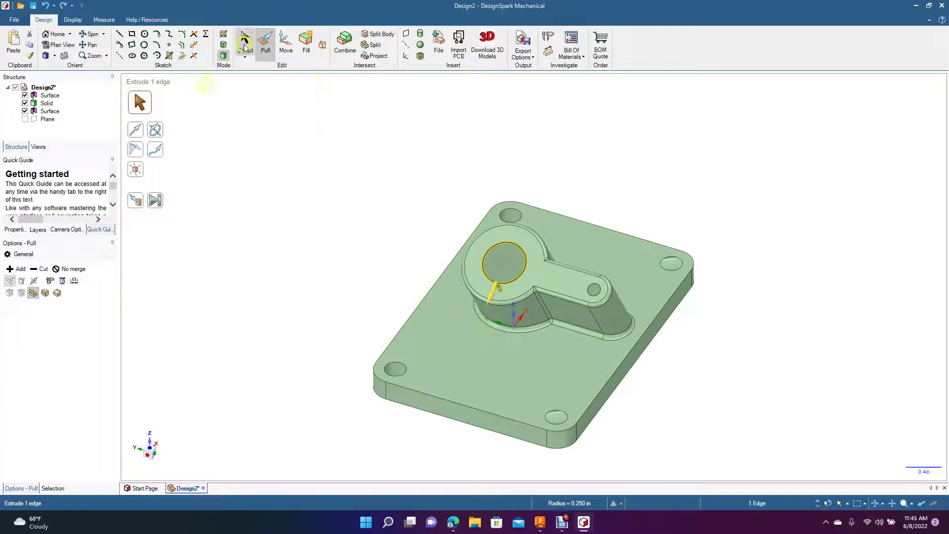
- Use Pull on the solid's circular edge around the ring's hole to round it
left_click(245, 45)
left_click(497, 258)
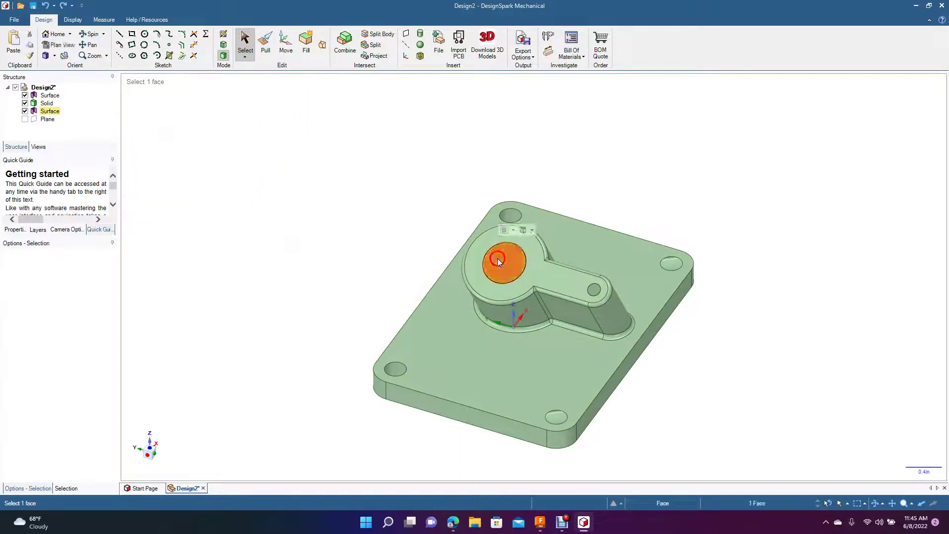
left_click(505, 281)
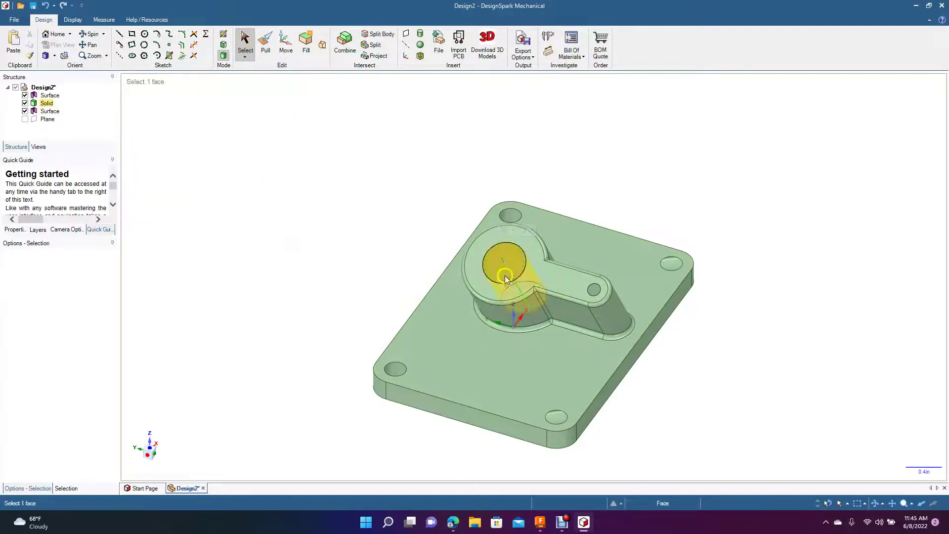
left_click(295, 72)
left_click(263, 42)
left_click(484, 275)
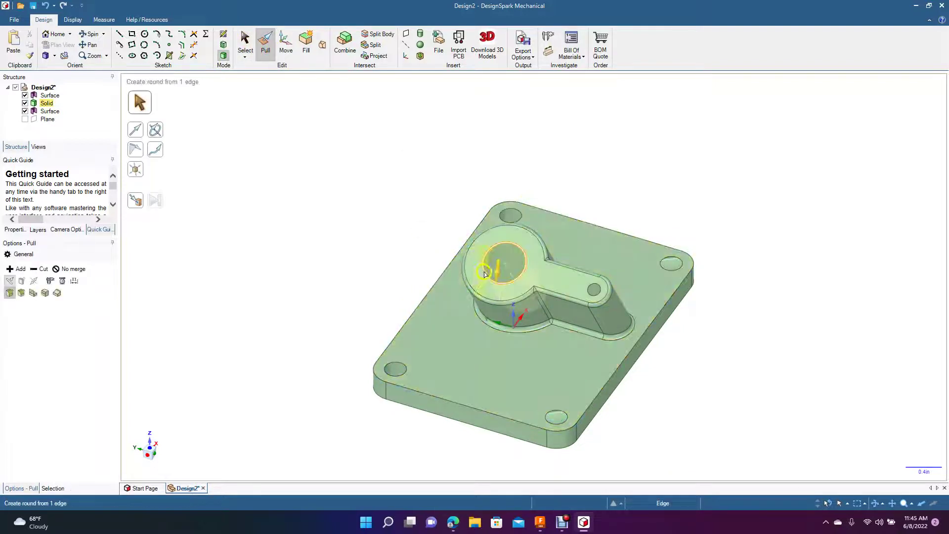
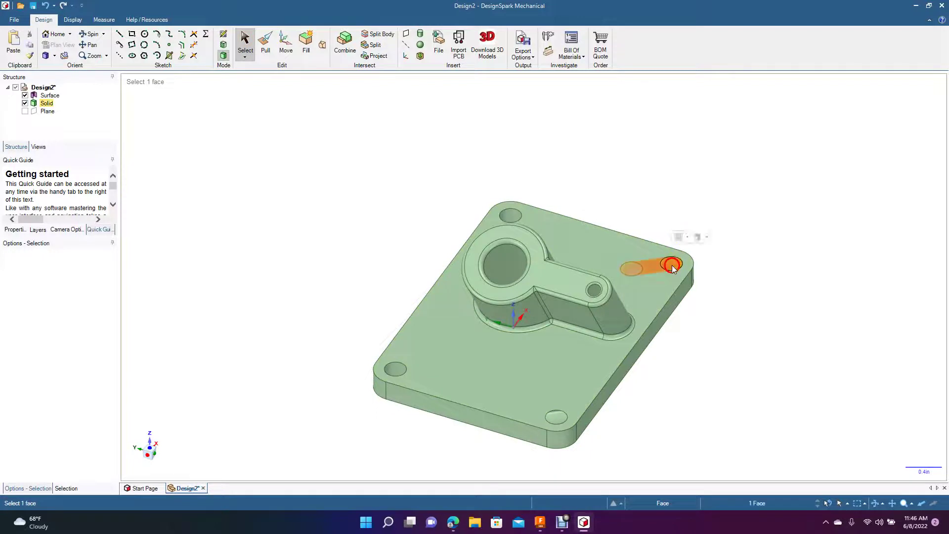
- Try deleting only the slanted corner hole at one end of the plate's arm side
key("Delete")
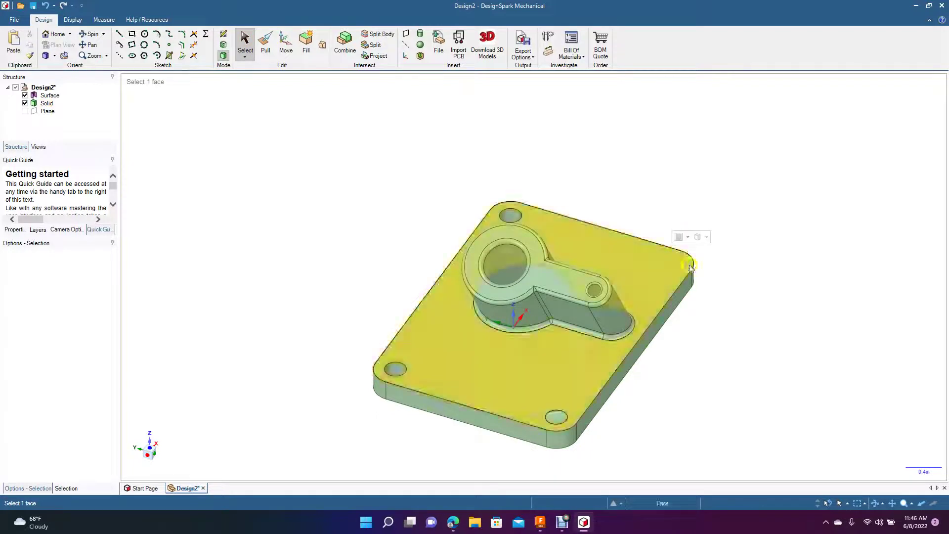
key("ctrl+z")
left_click(816, 246)
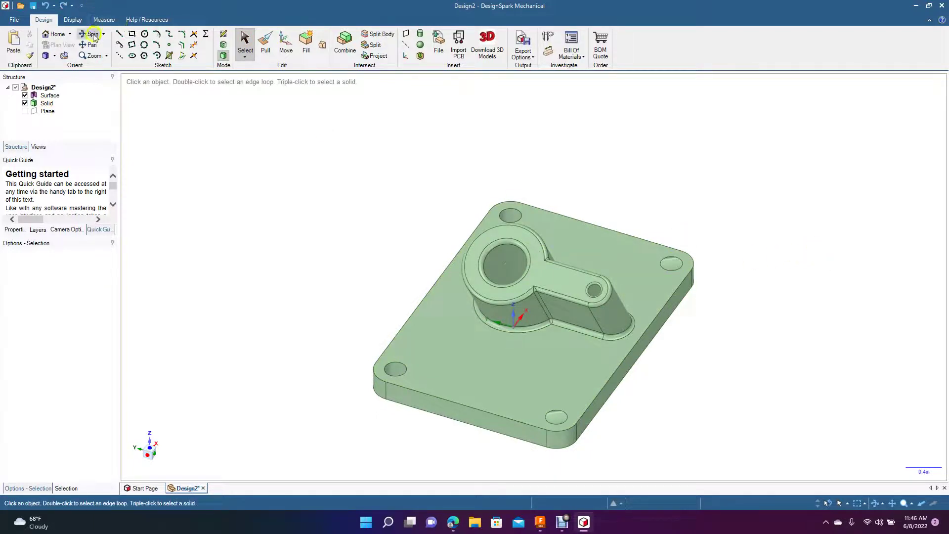
- Delete both slanted corner holes on the plate's arm side
left_click_drag(164, 115, 148, 158)
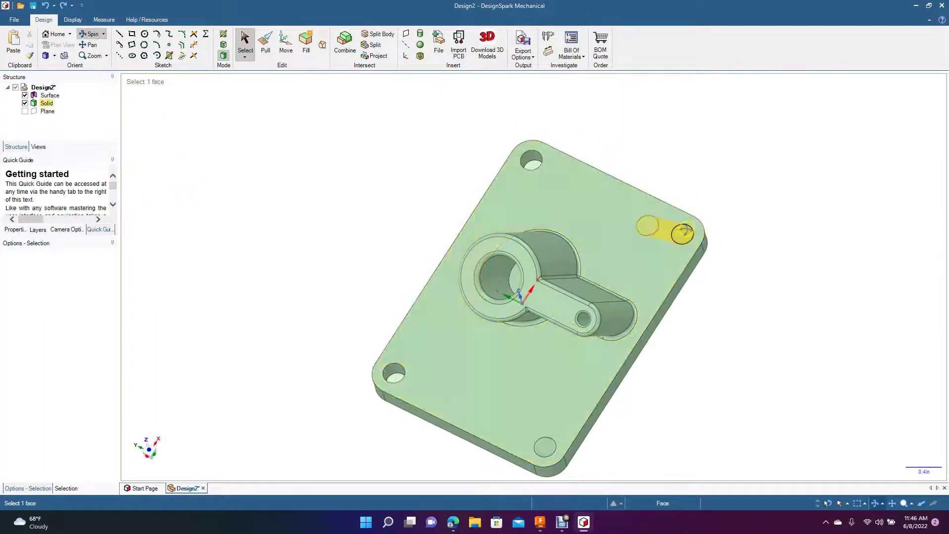
left_click(245, 42)
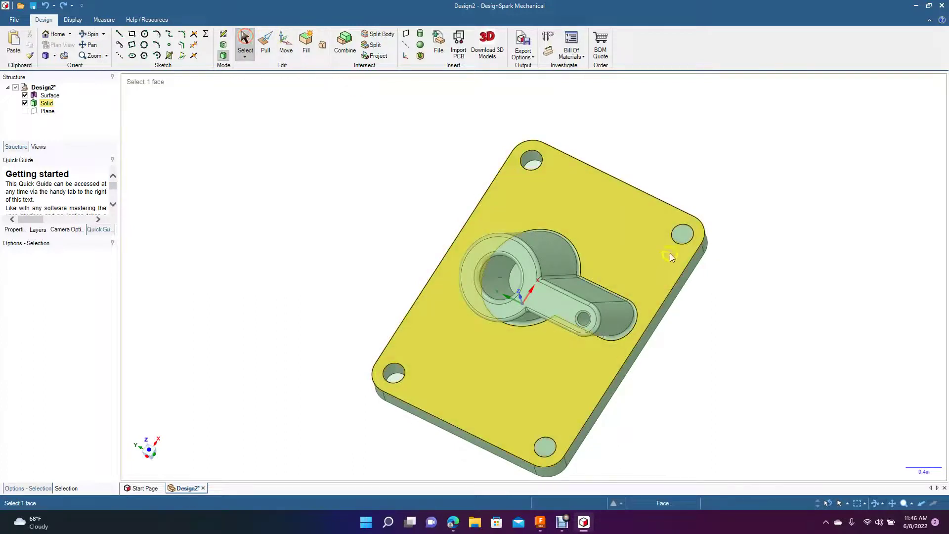
left_click(685, 233)
left_click(544, 448, "ctrl")
key("Delete")
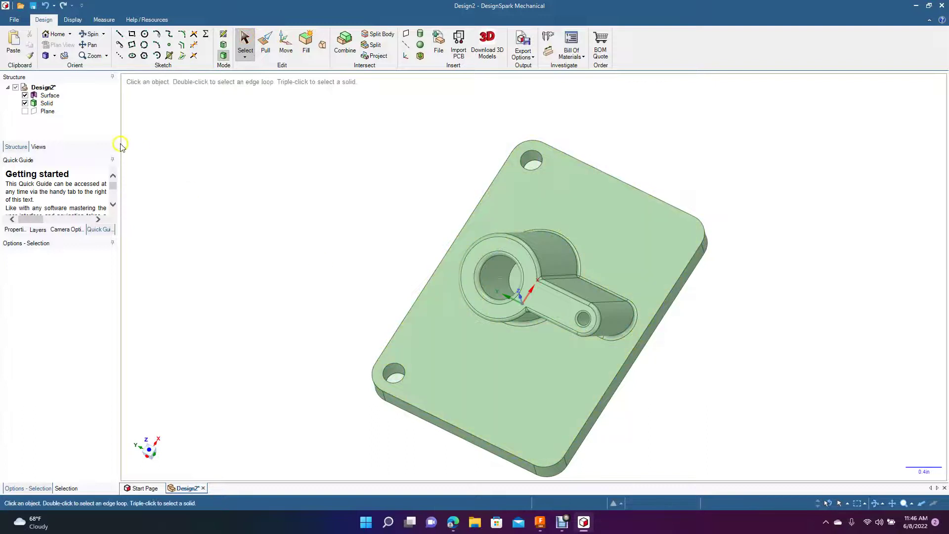
- Sketch a 0.25 in diameter circle on the plate's upper face at each of the two arm-side corners, concentric with the corner rounding
left_click(55, 55)
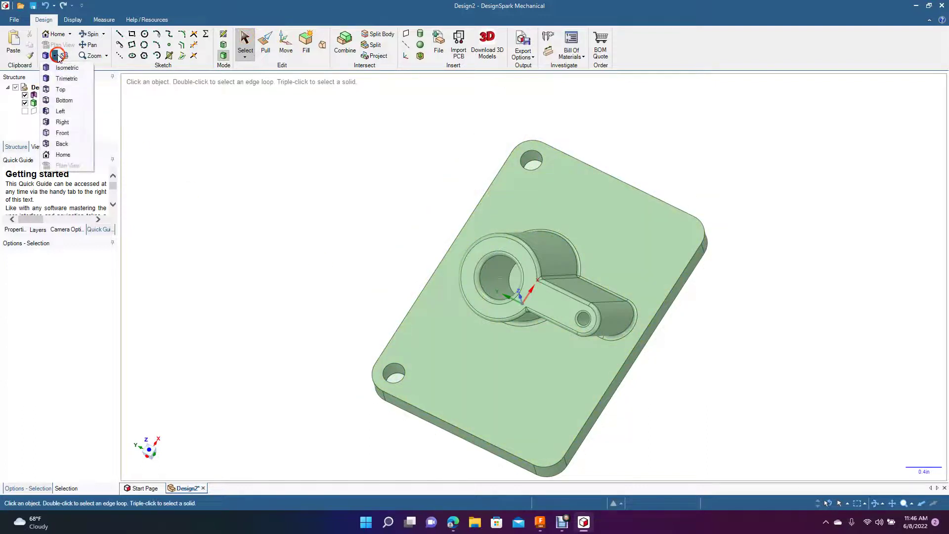
left_click(65, 93)
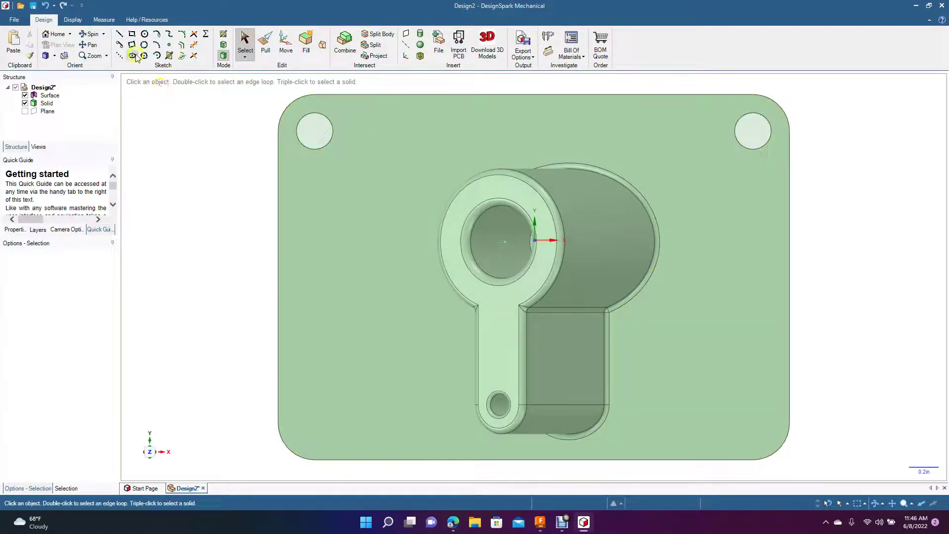
left_click(245, 43)
left_click(330, 226)
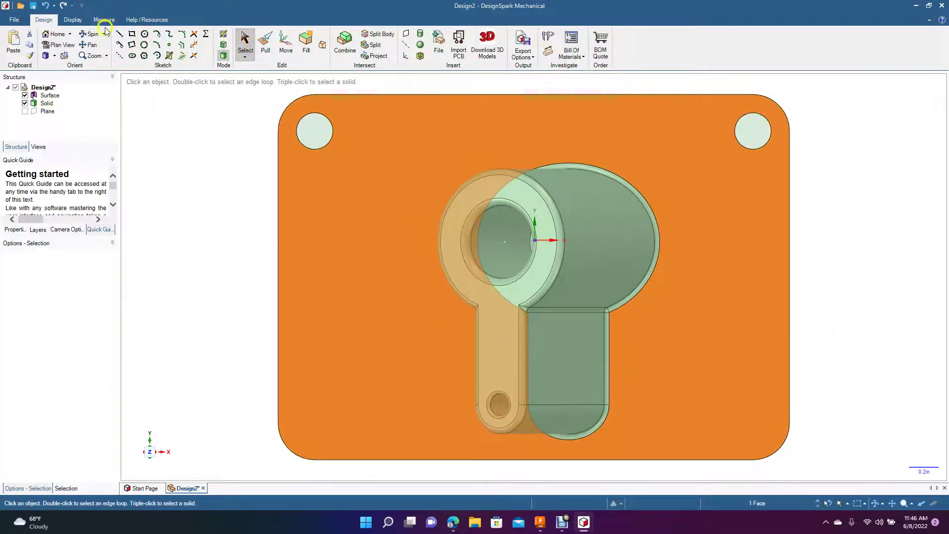
left_click(145, 34)
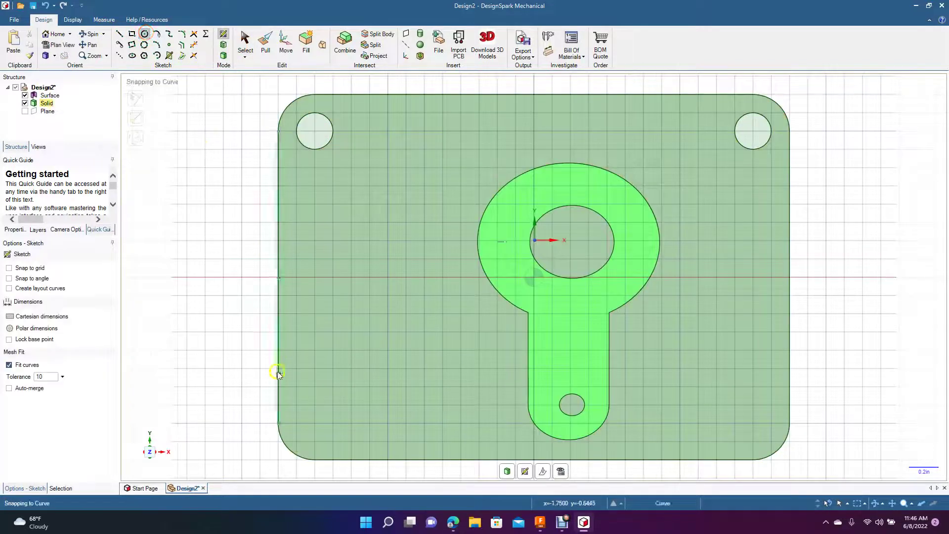
left_click(316, 424)
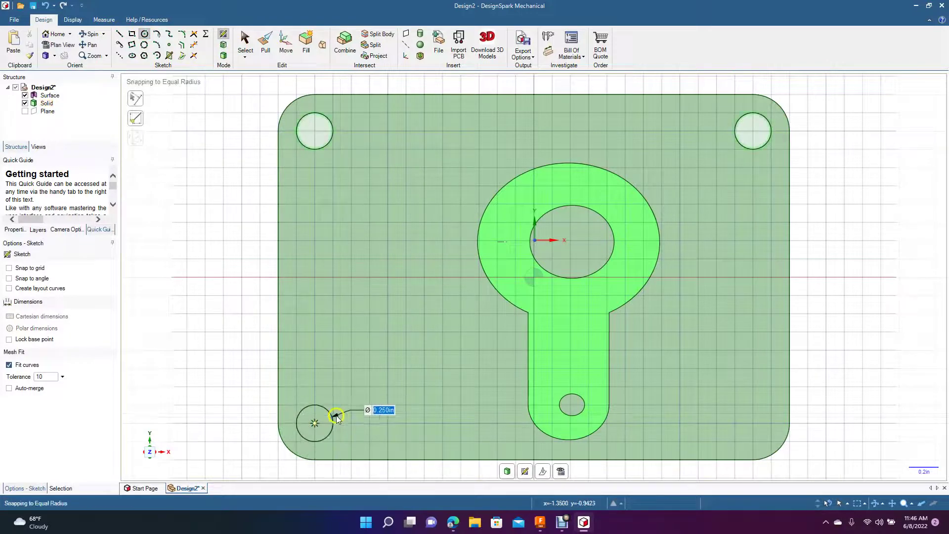
left_click(336, 416)
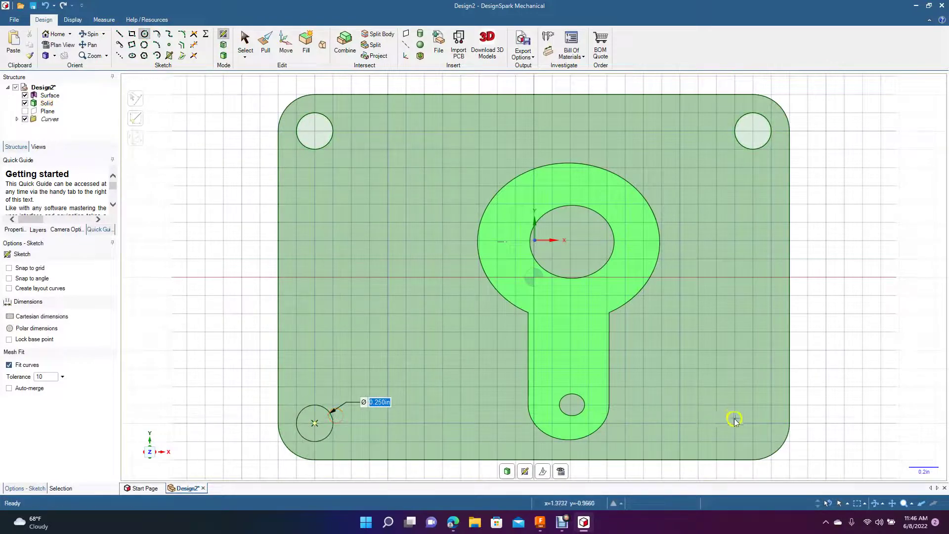
left_click(754, 423)
left_click(738, 412)
left_click(245, 42)
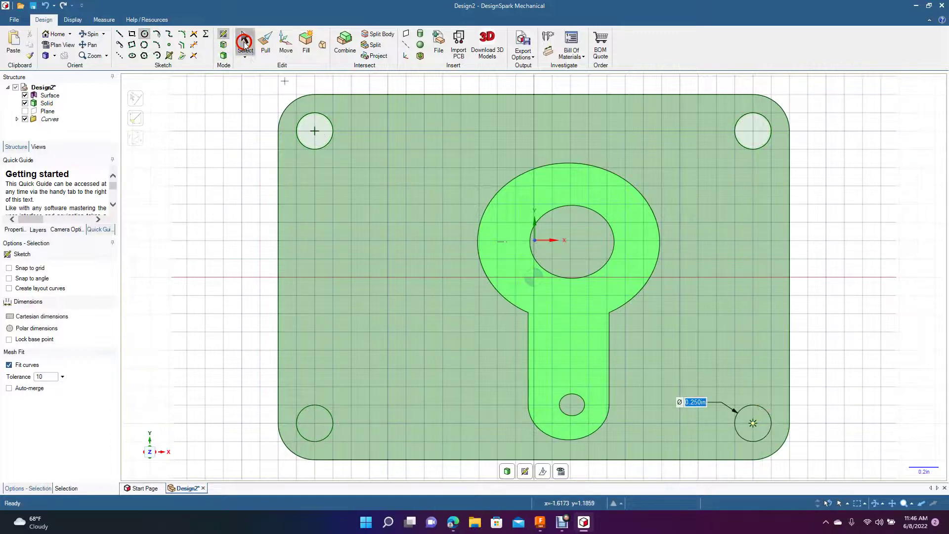
- Cut both arm-side corner circles straight through the plate with Pull
left_click(90, 35)
left_click_drag(170, 155, 166, 133)
left_click(264, 43)
left_click(317, 416)
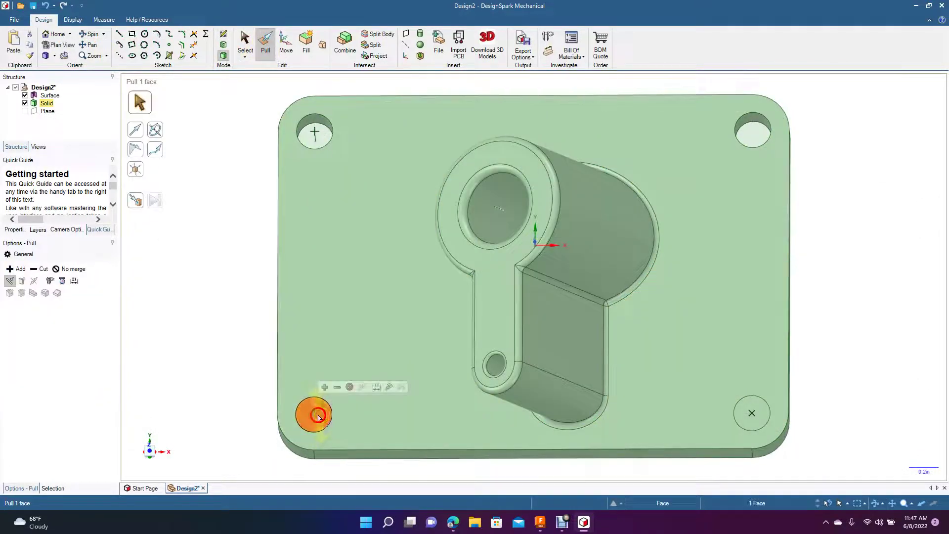
left_click(749, 411, "ctrl")
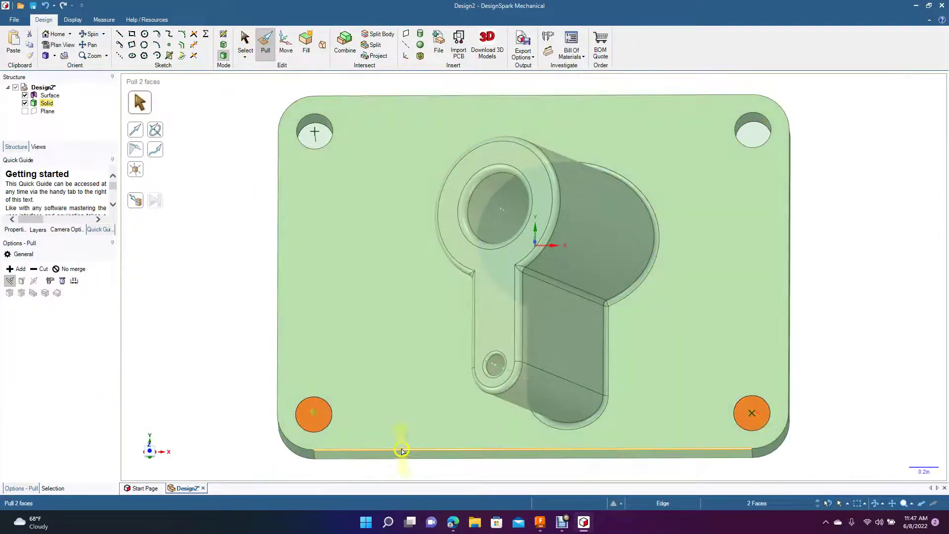
left_click(315, 444)
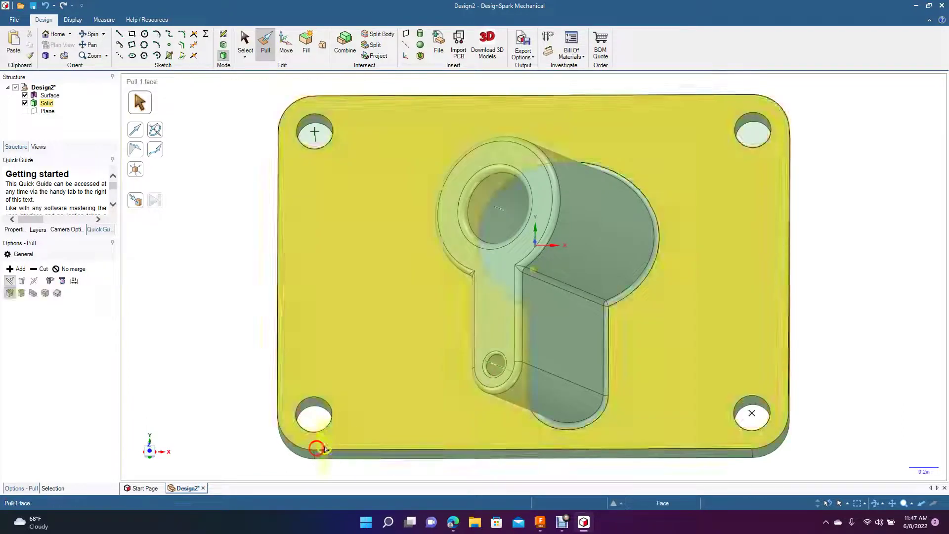
- Delete the circular faces covering the two corner holes on the side opposite the arm
left_click(245, 40)
left_click(232, 124)
left_click(316, 138)
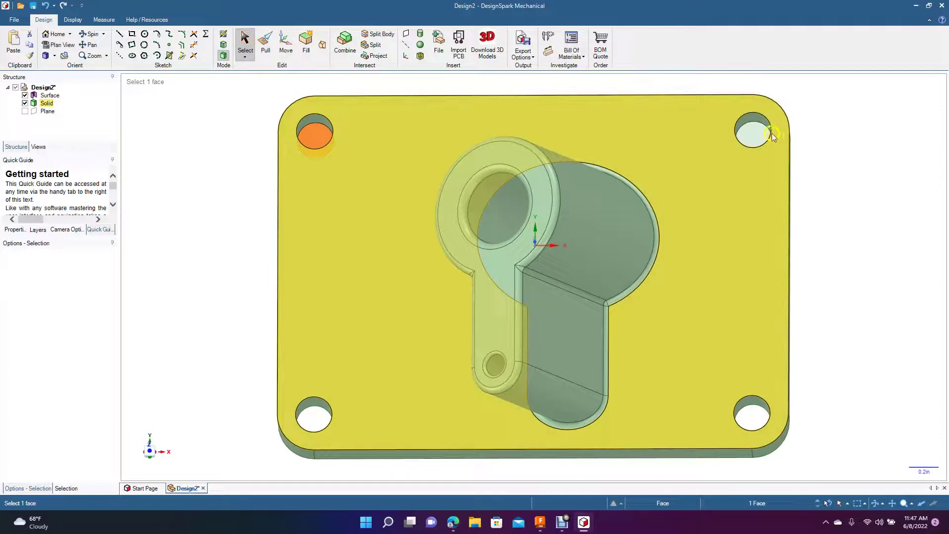
left_click(751, 133, "ctrl")
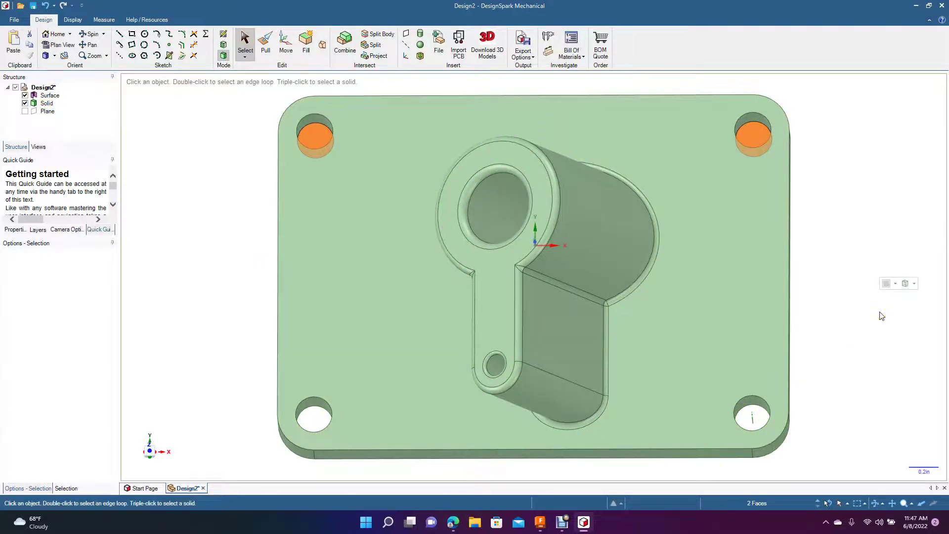
left_click(882, 316)
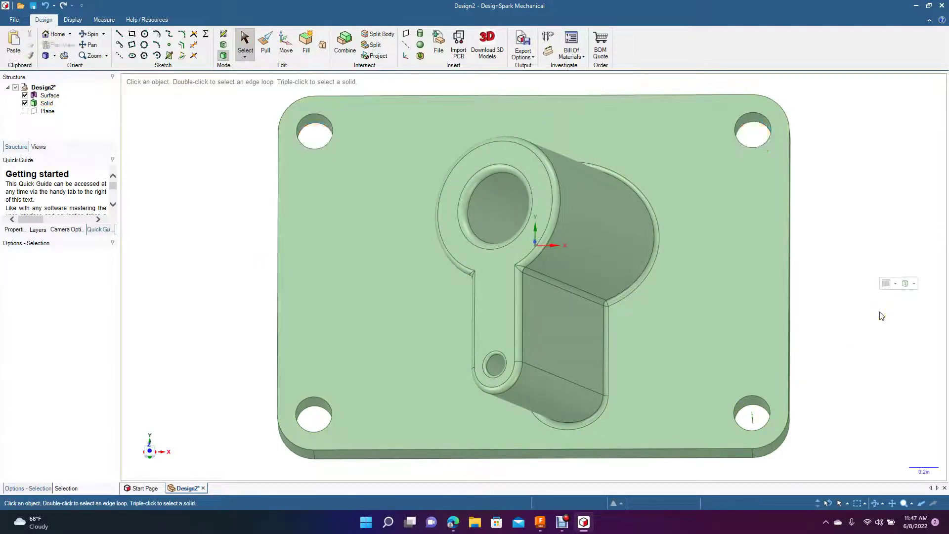
- Chamfer the upper edges of all four corner holes together with Pull
left_click(266, 43)
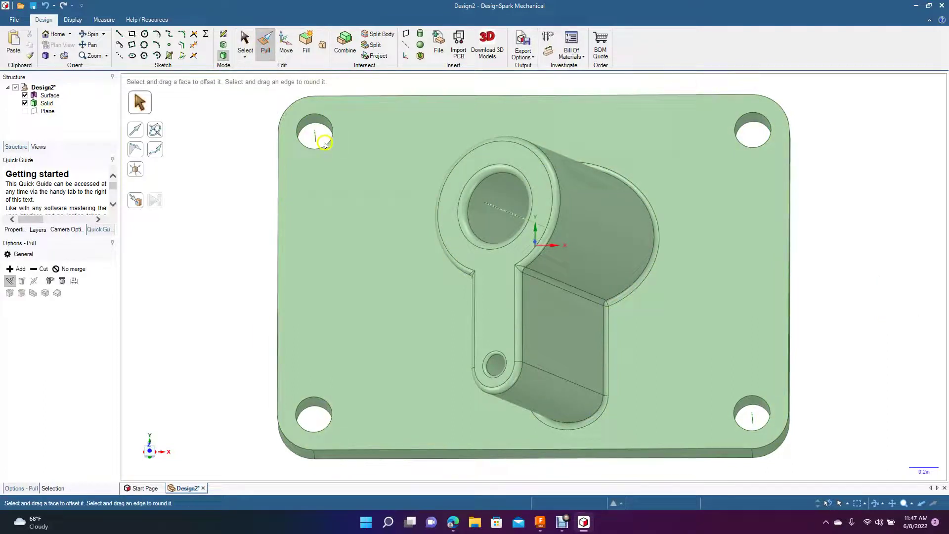
left_click(326, 144)
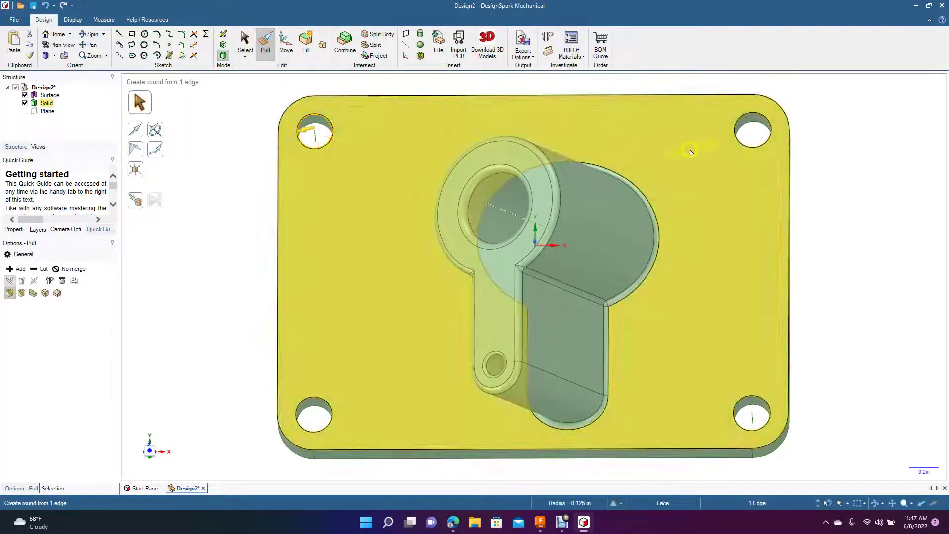
left_click(743, 144, "ctrl")
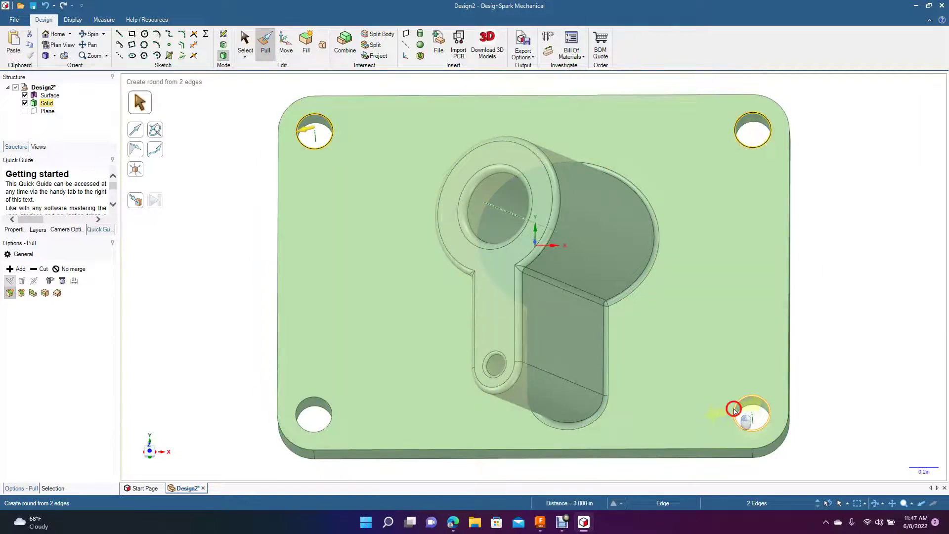
left_click(734, 409, "ctrl")
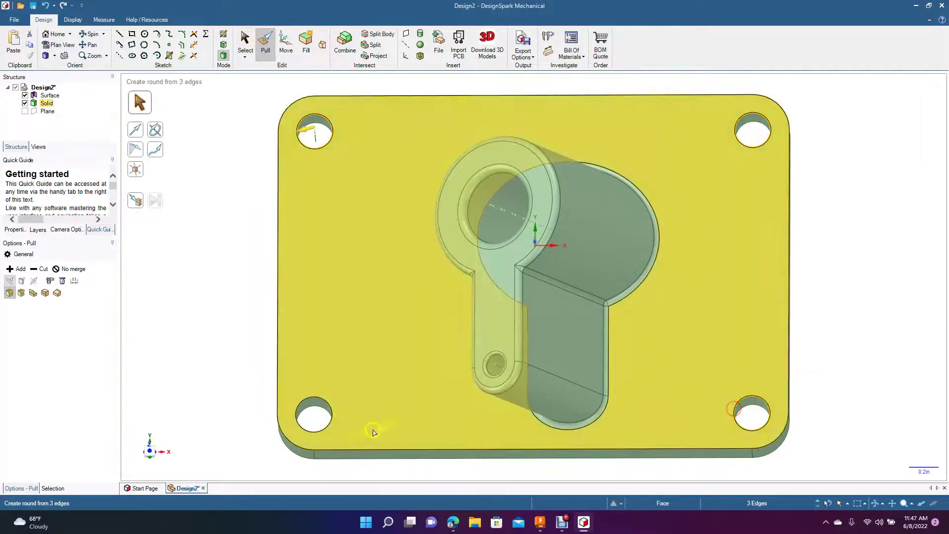
left_click(328, 425, "ctrl")
left_click(21, 293)
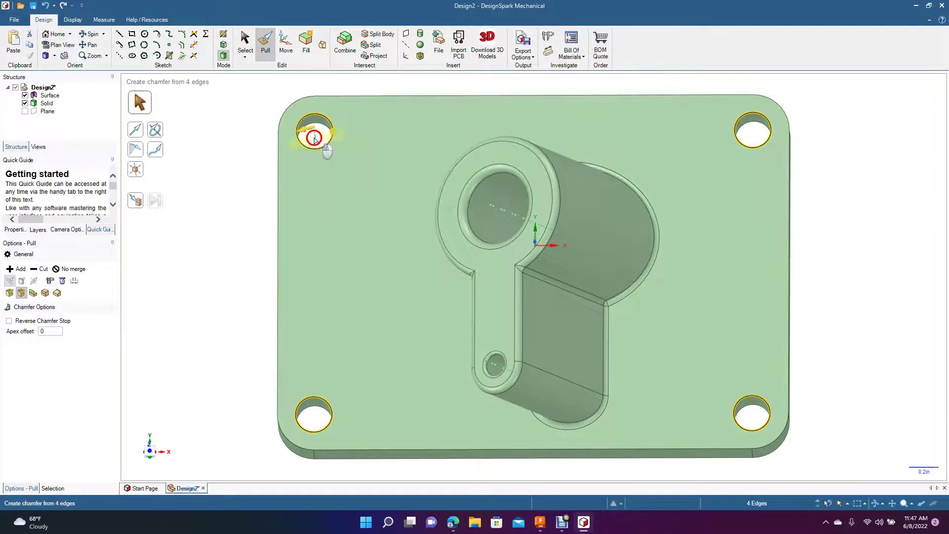
left_click_drag(396, 123, 320, 202)
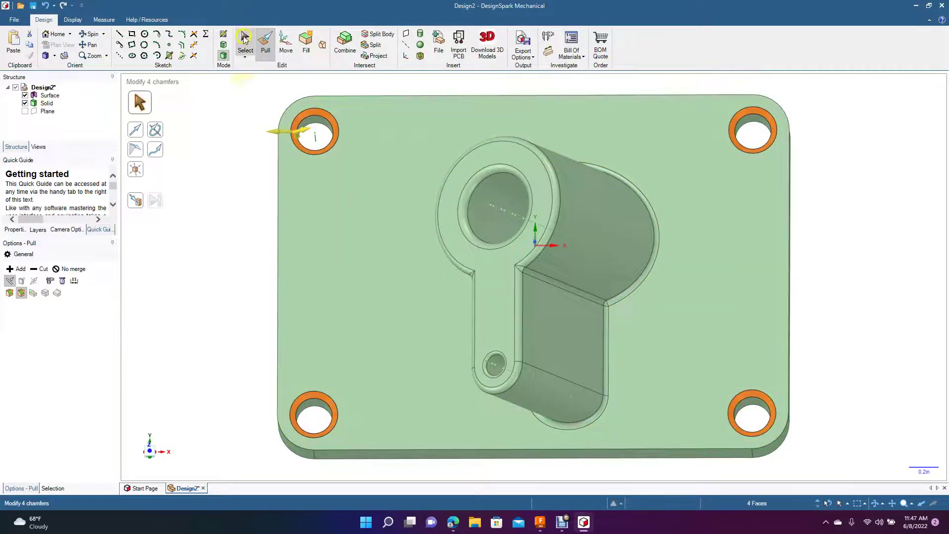
left_click(244, 39)
left_click(214, 163)
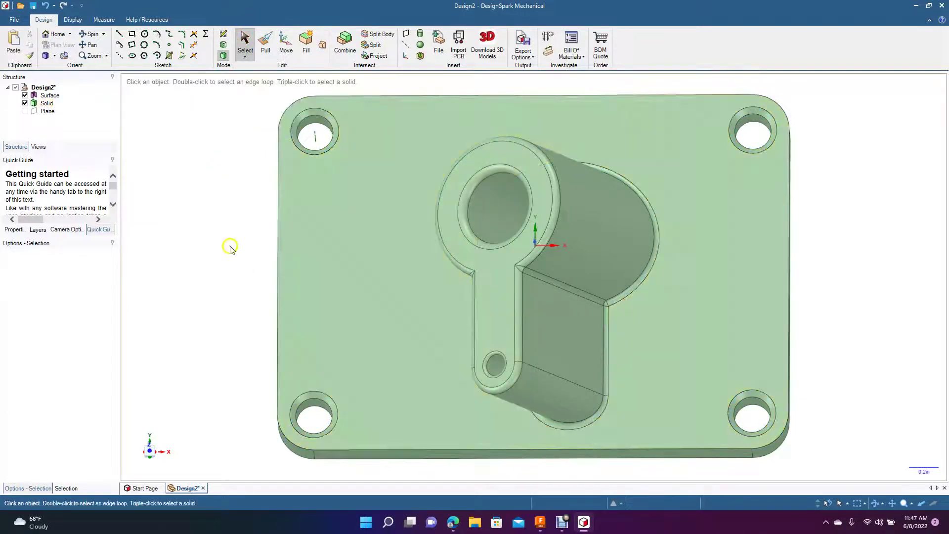
- Examine the part from the top, left and back, from tilted angles and in the isometric view
left_click(55, 56)
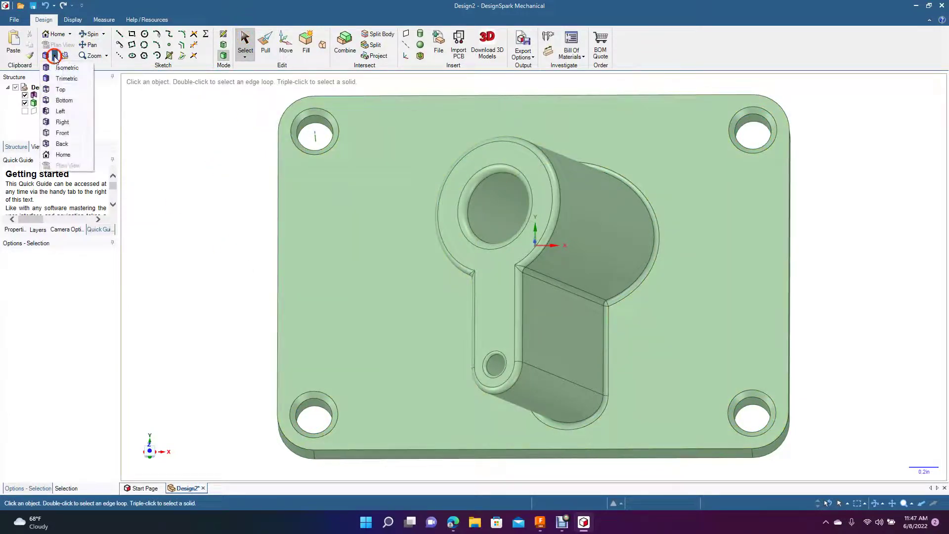
left_click(60, 89)
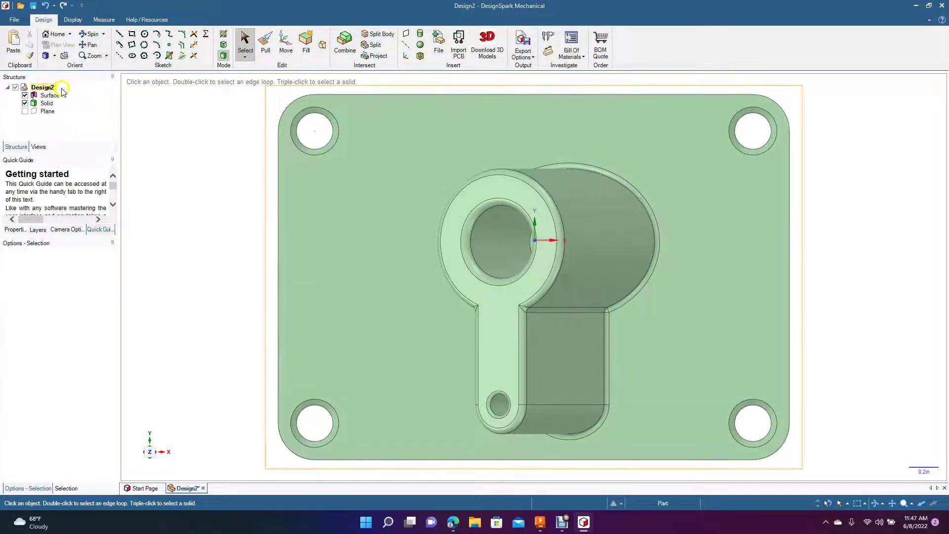
left_click(55, 56)
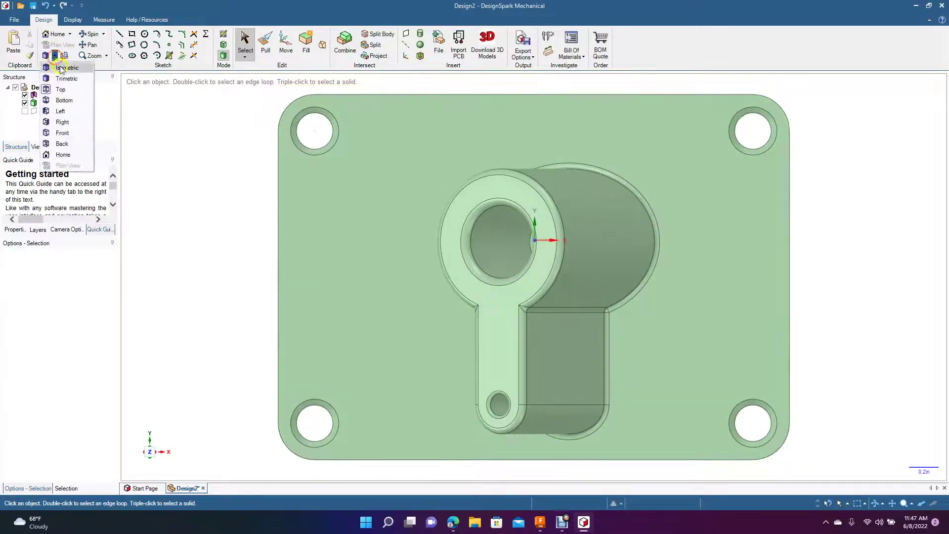
left_click(64, 101)
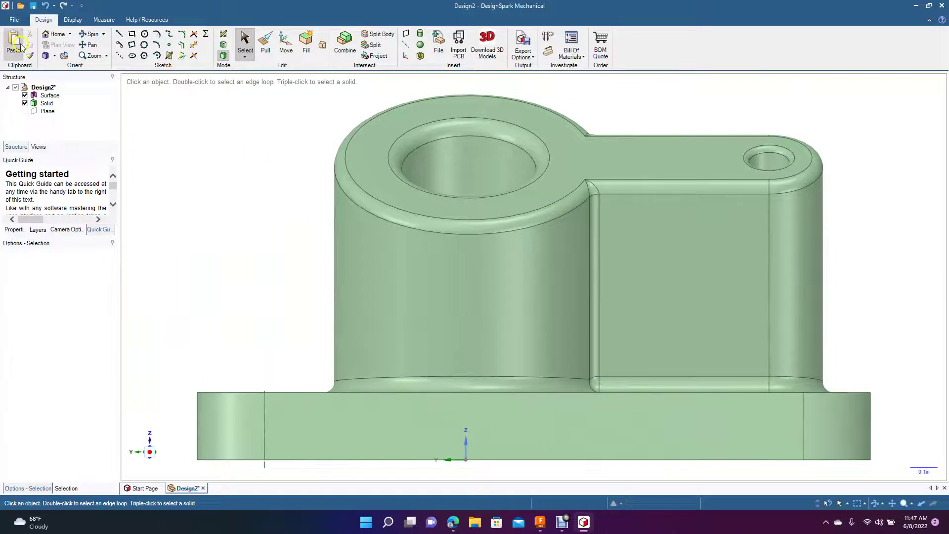
left_click(54, 57)
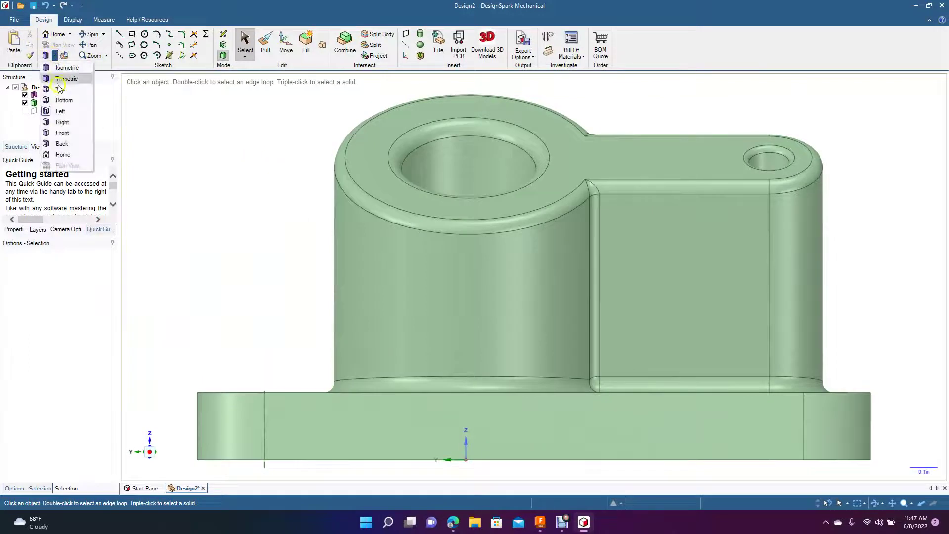
left_click(62, 143)
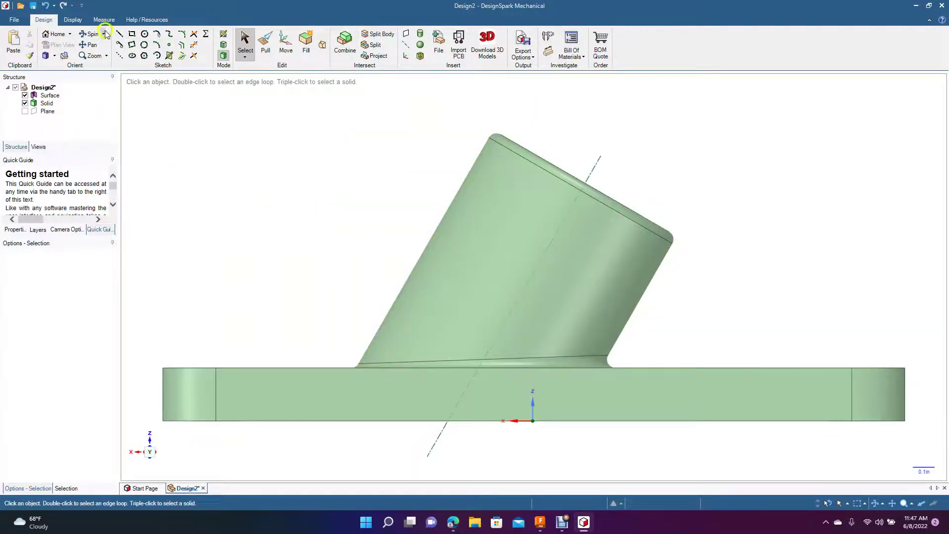
left_click_drag(285, 152, 286, 172)
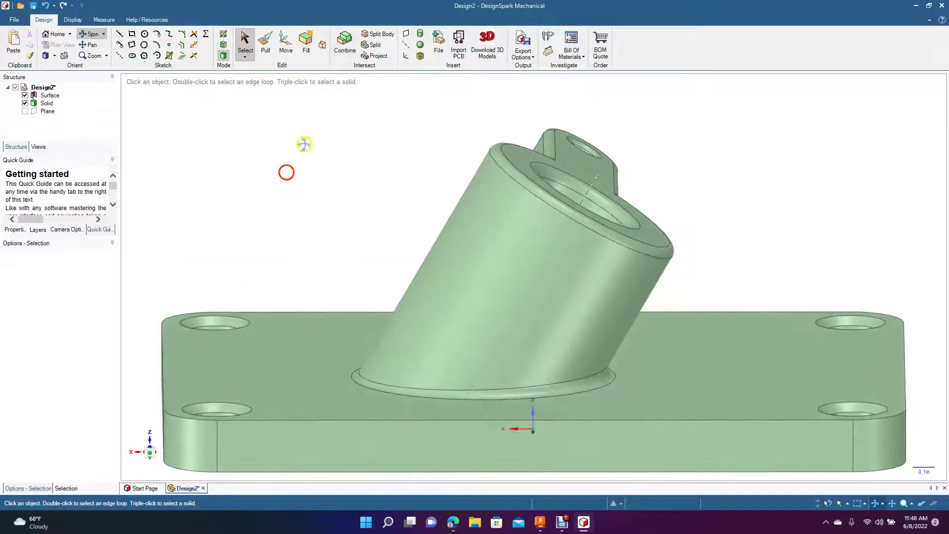
left_click(406, 33)
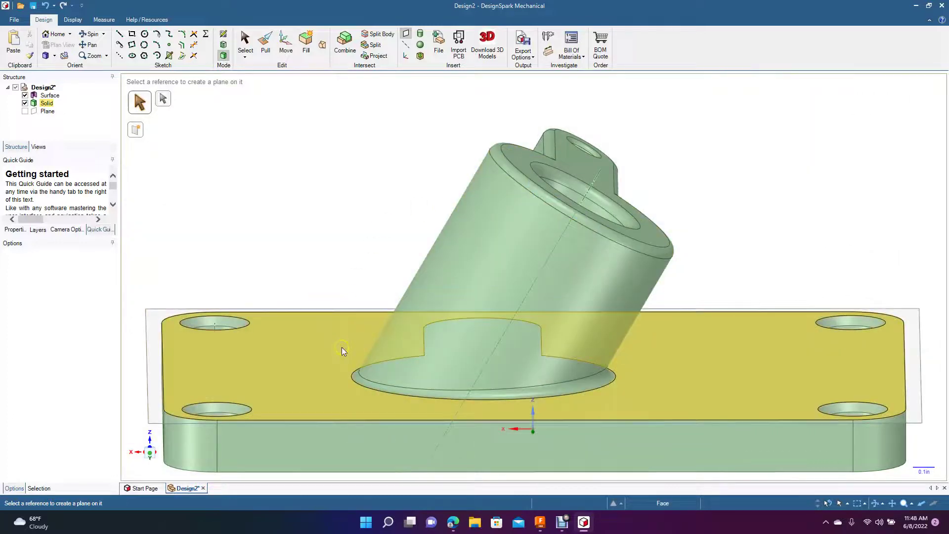
key("z")
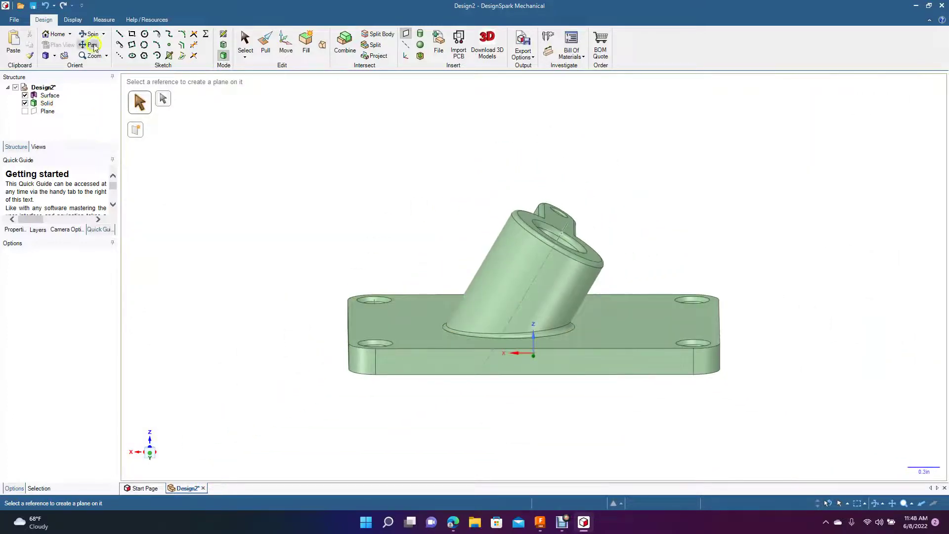
left_click_drag(297, 195, 212, 228)
left_click(54, 56)
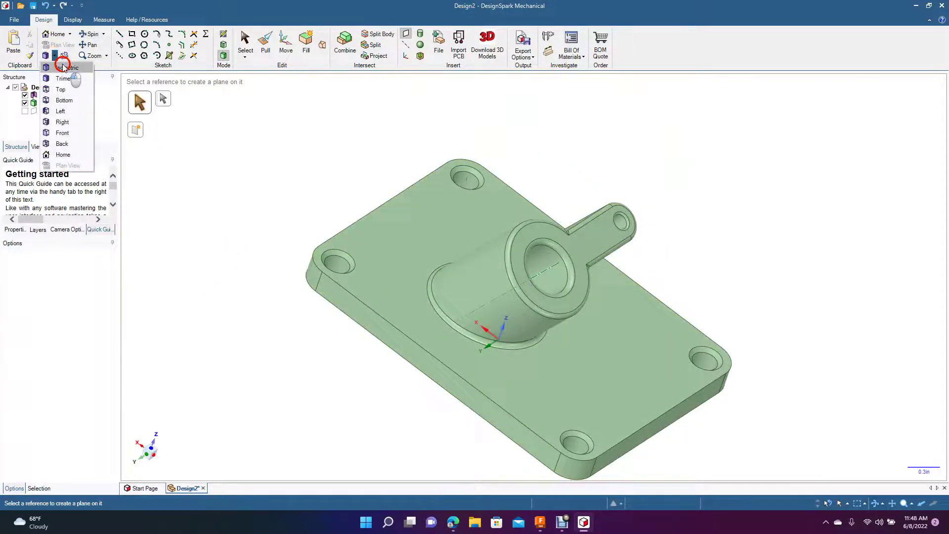
left_click(67, 69)
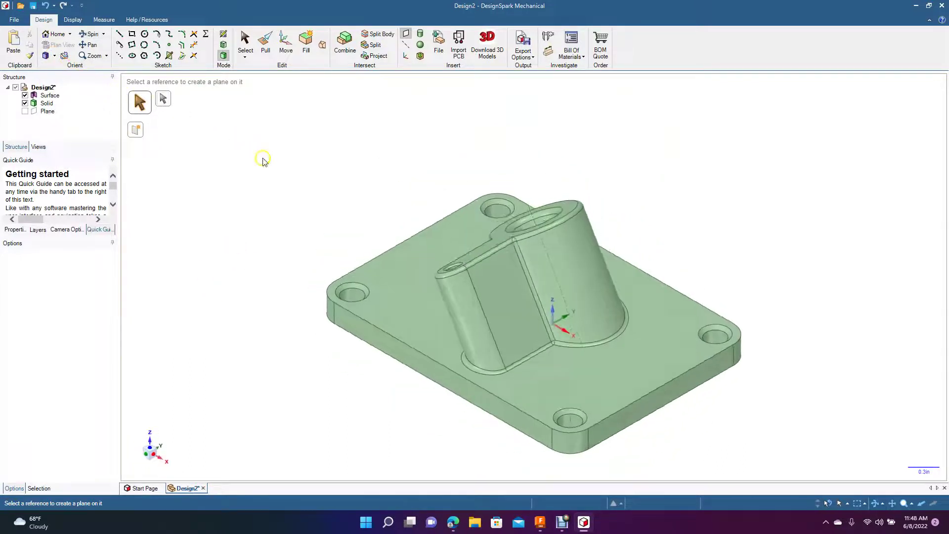